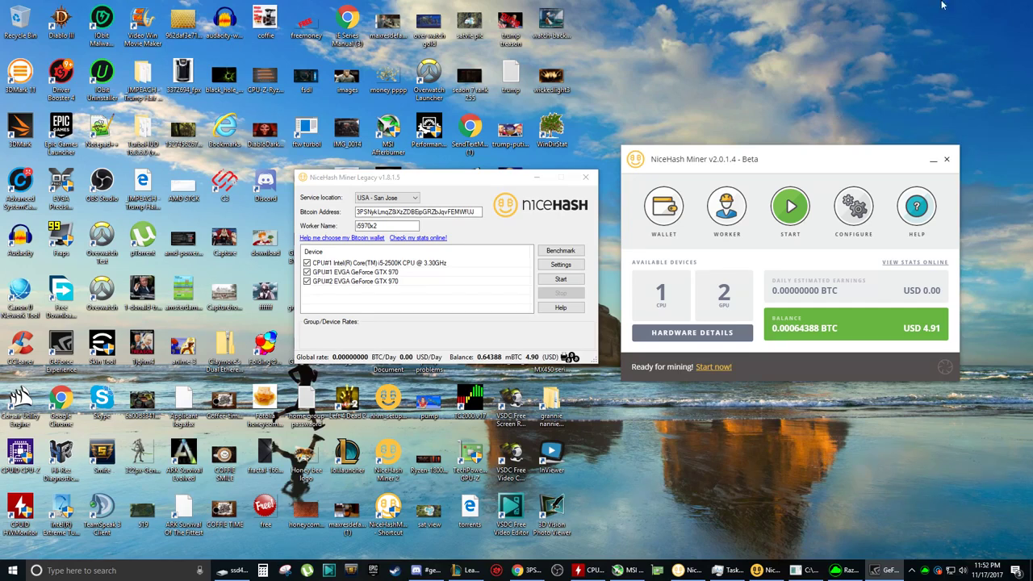
Step: Open the hardware details in NiceHash Miner v2 and the benchmark window in the legacy miner, and review the algorithms of GPU#1
left_click(709, 337)
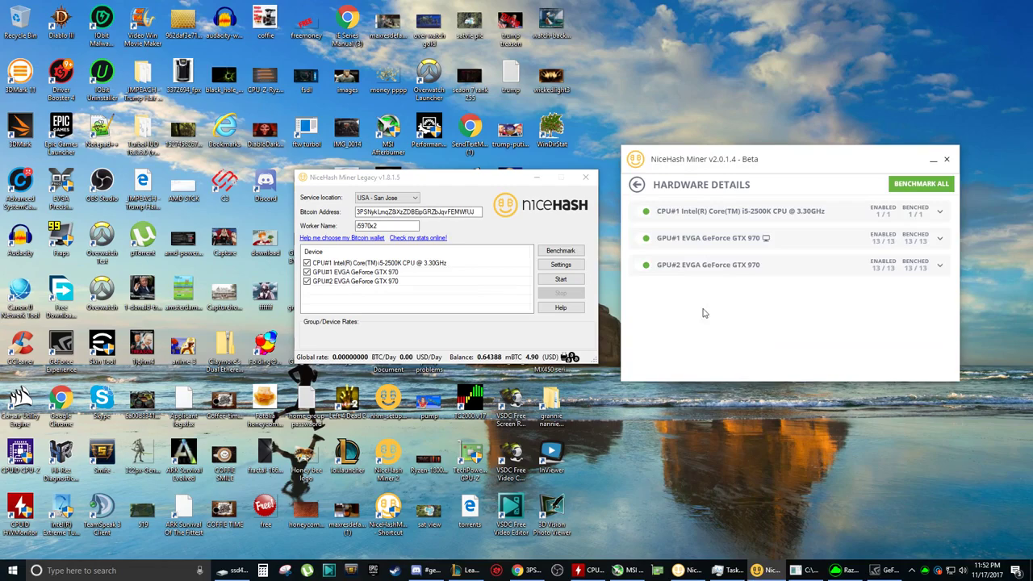
left_click(561, 251)
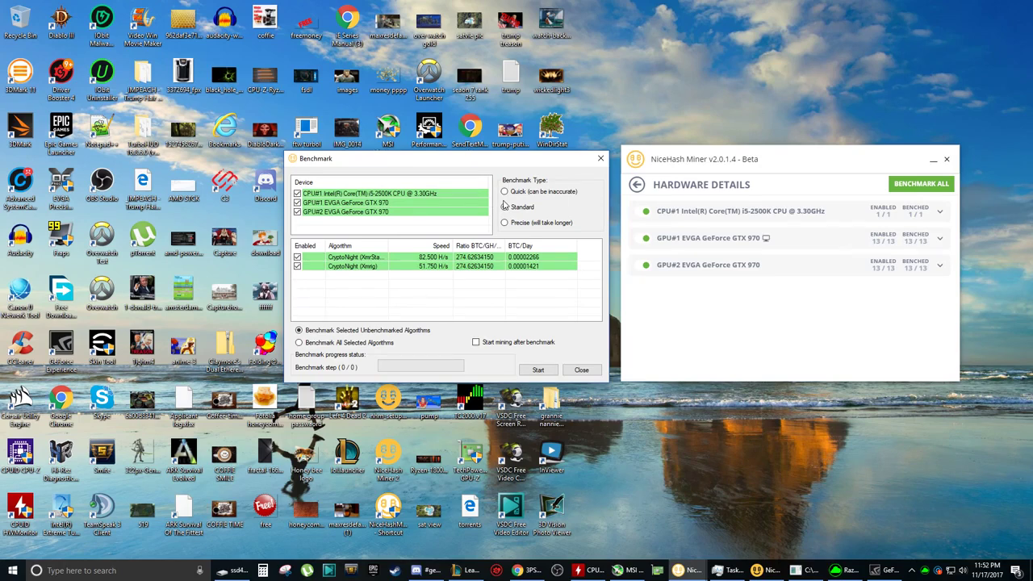
left_click(412, 204)
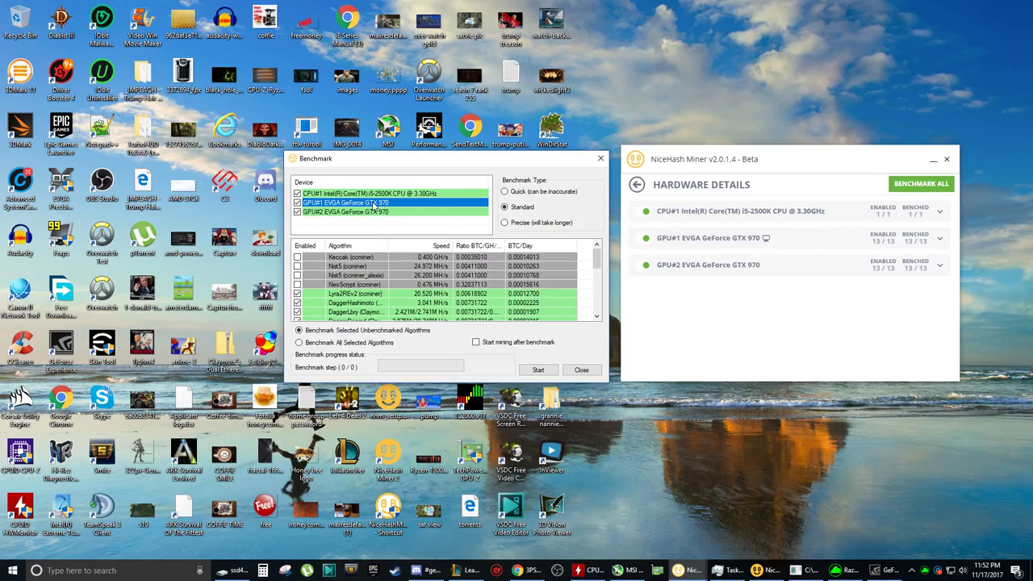
scroll(410, 290, "down", 2)
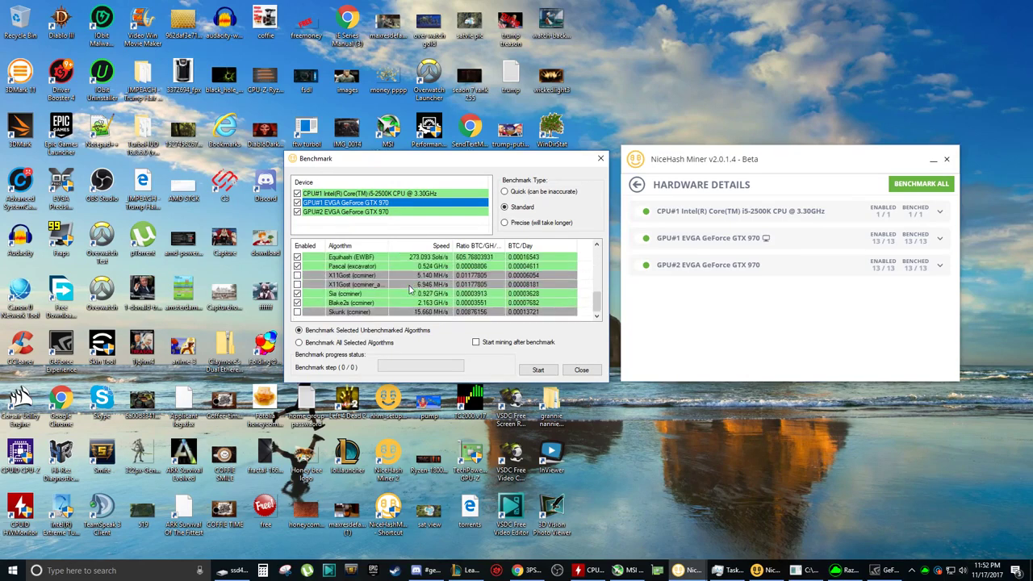
scroll(410, 291, "up", 2)
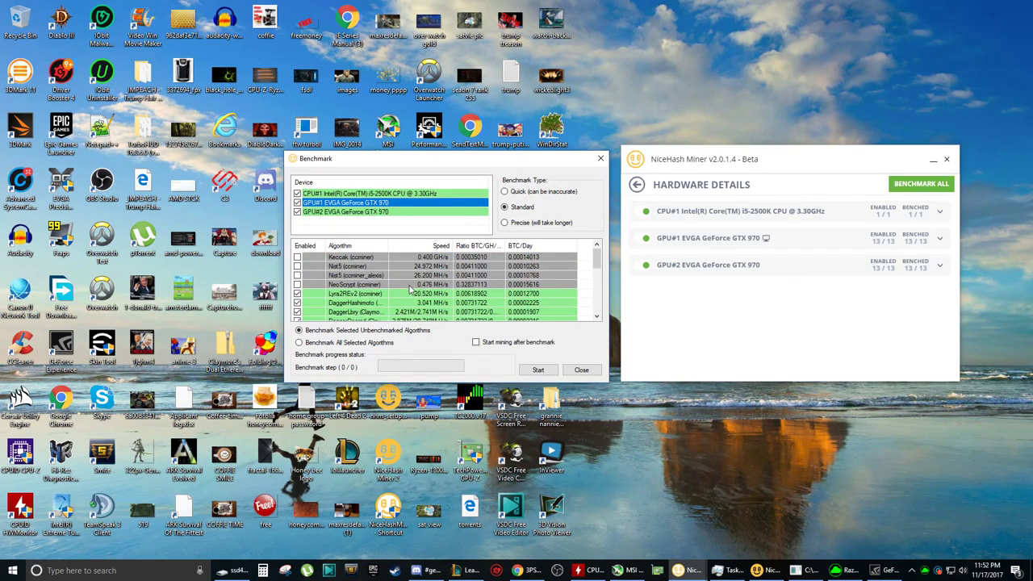
scroll(410, 291, "down", 6)
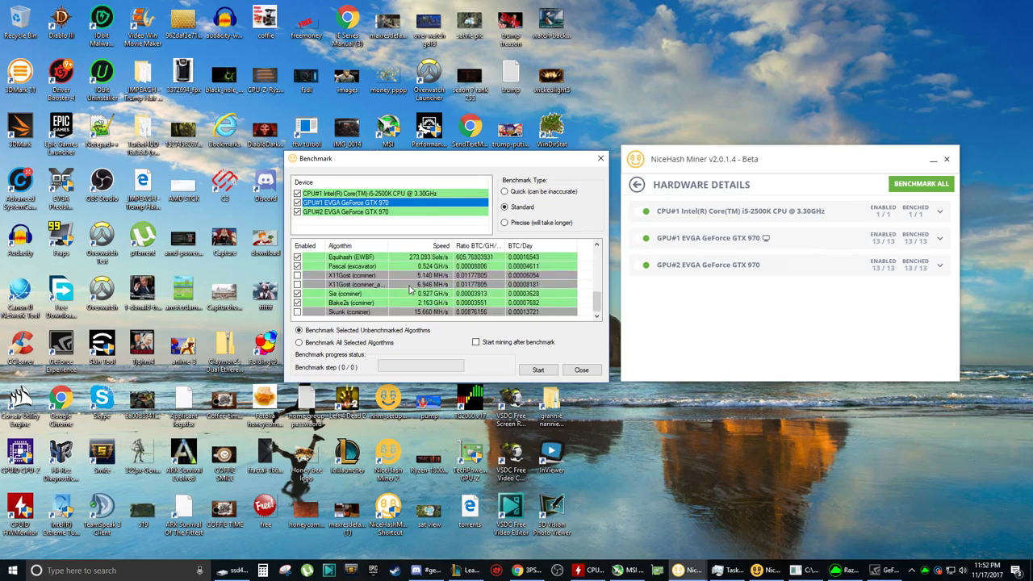
Step: Try to benchmark only GPU#1 by disabling CPU#1 and GPU#2 and starting the benchmark for unbenchmarked algorithms
left_click(297, 212)
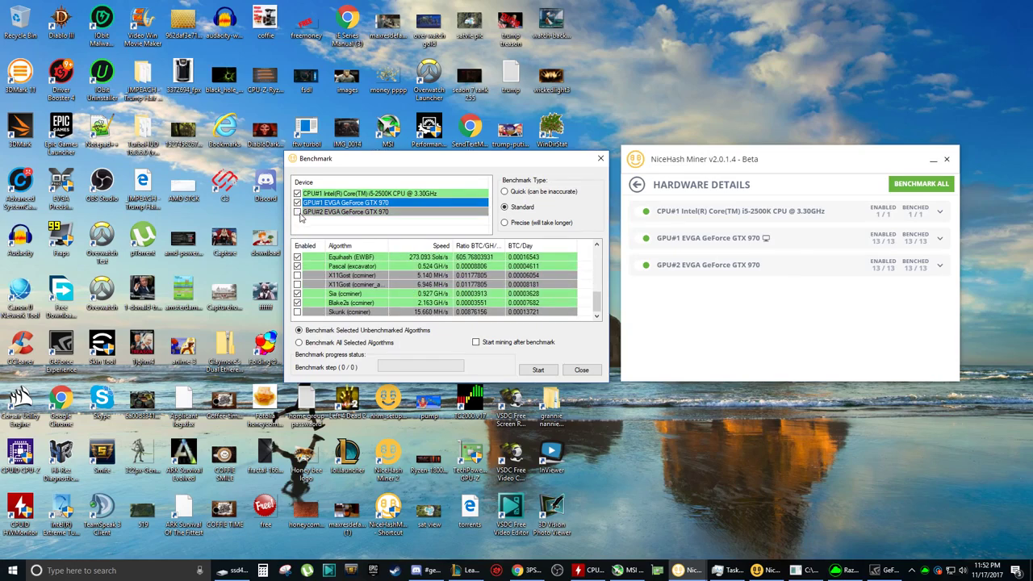
left_click(297, 194)
left_click(537, 369)
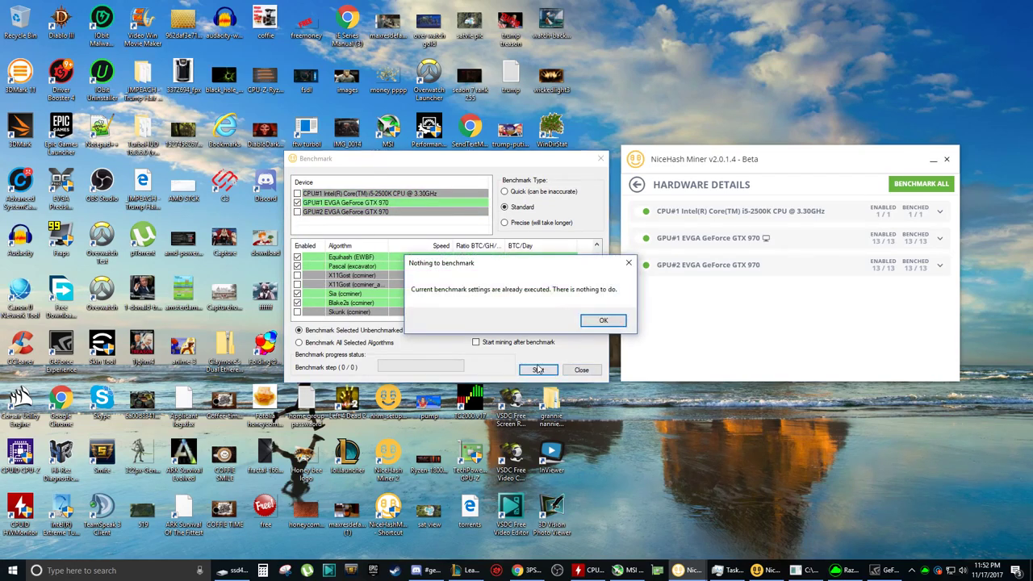
left_click(602, 320)
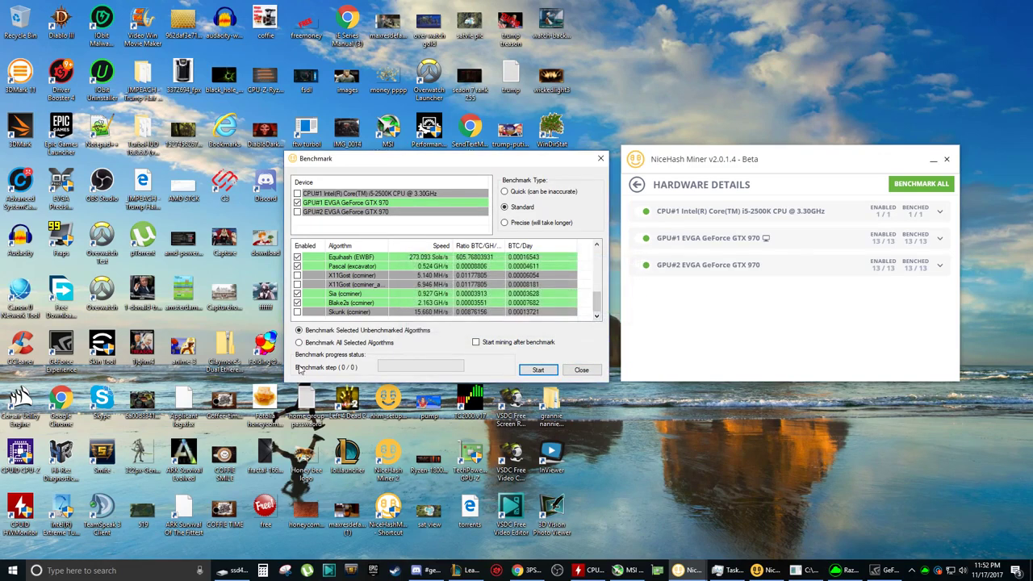
Step: Set the benchmark to cover all selected algorithms and enable both X11Gost entries and Skunk for GPU#1
left_click(299, 342)
left_click(297, 275)
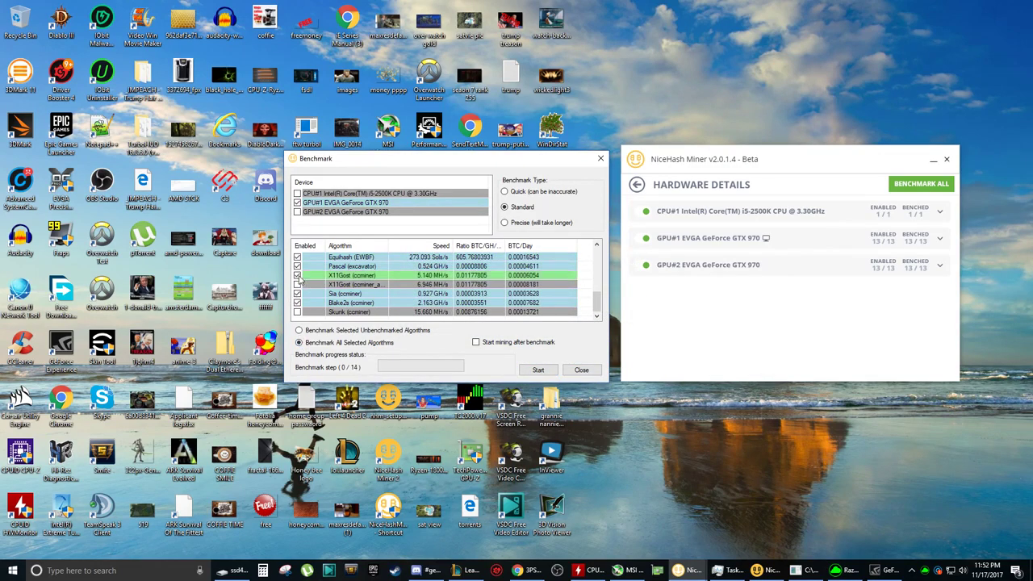
left_click(297, 284)
left_click(297, 312)
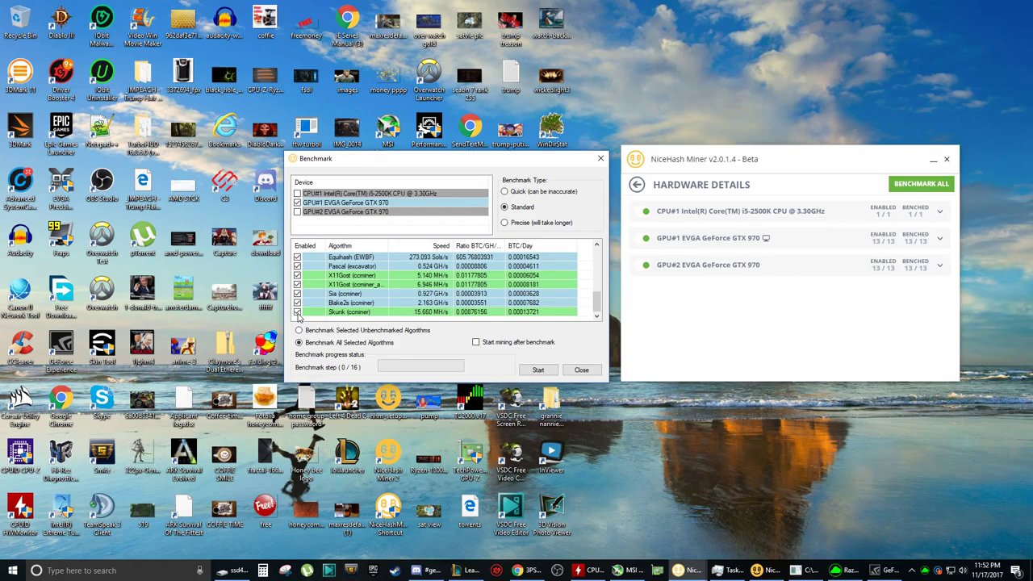
Step: Enable NeoScrypt, Keccak and both Nist5 algorithms for GPU#1, and start and stop a benchmark run
scroll(297, 316, "up", 10)
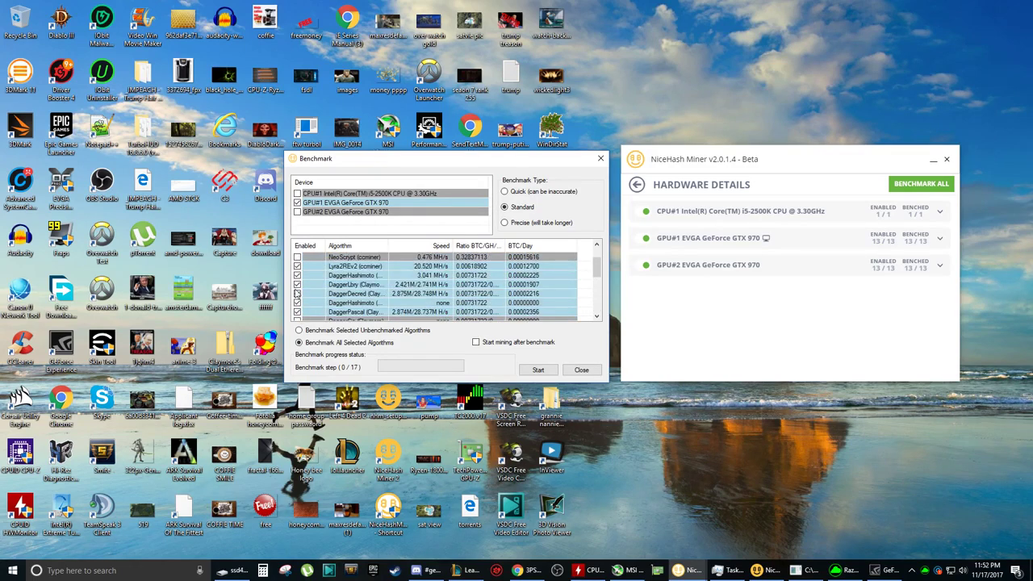
left_click(297, 257)
scroll(300, 266, "up", 1)
left_click(297, 256)
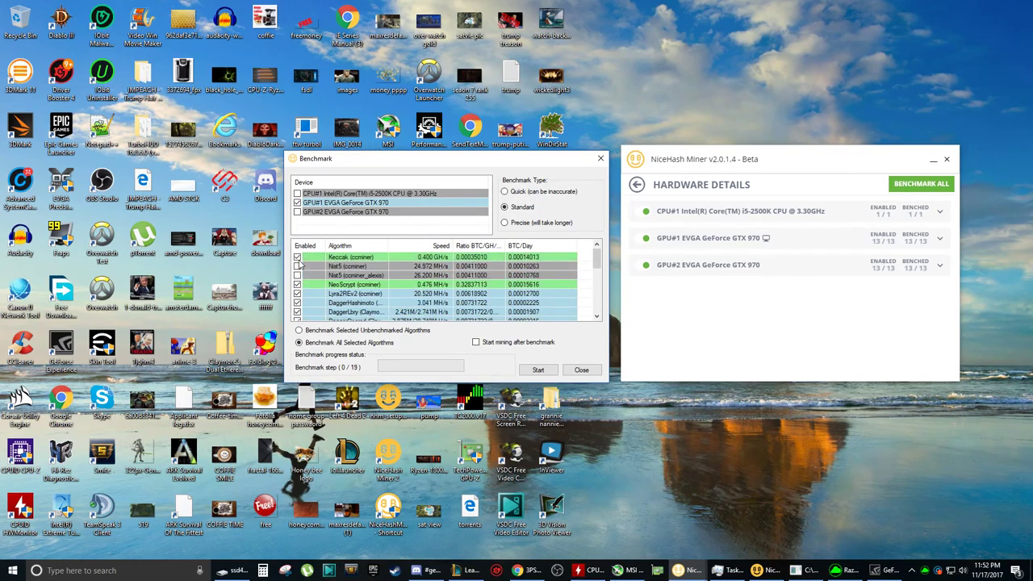
left_click(297, 266)
left_click(297, 275)
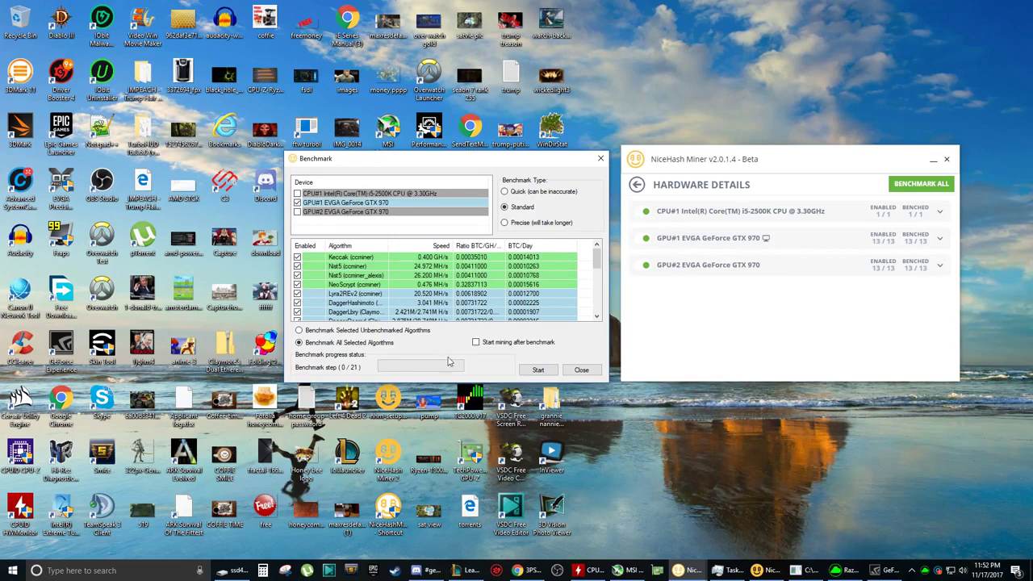
left_click(538, 370)
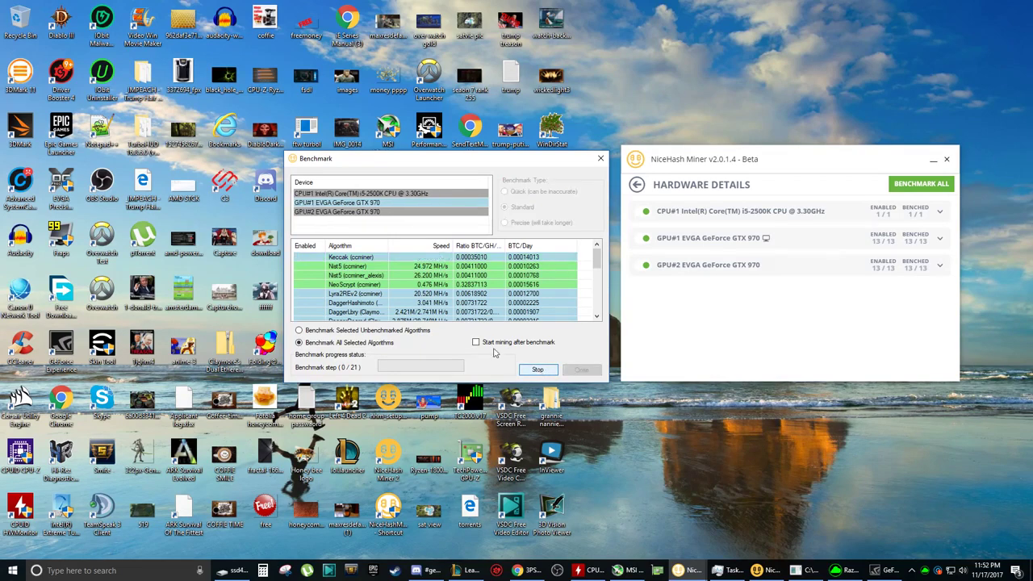
left_click(542, 371)
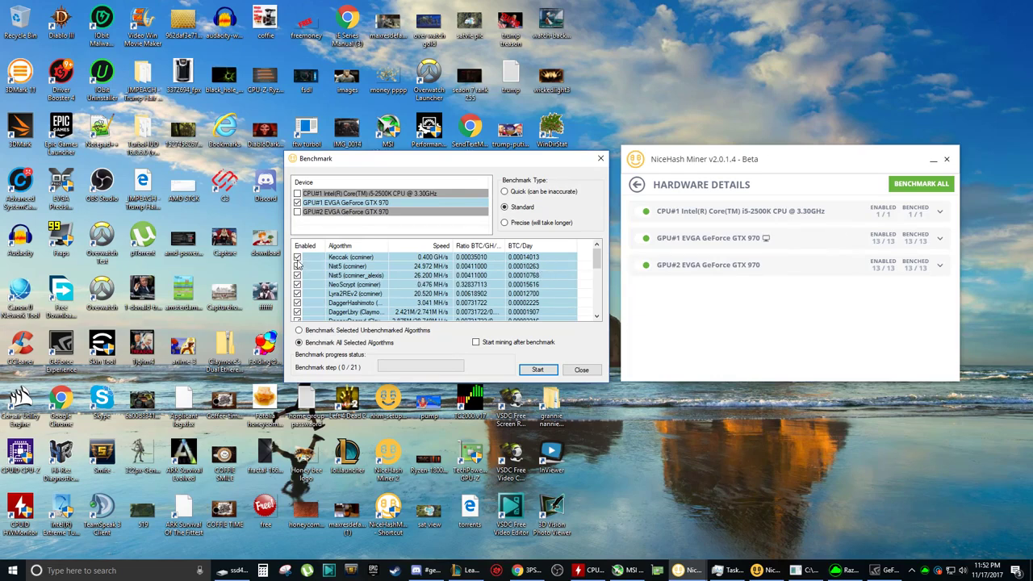
Step: Disable the Keccak, Nist5, NeoScrypt, Lyra2REv2 and enabled Dagger algorithms for GPU#1
left_click(297, 257)
left_click(297, 266)
left_click(297, 285)
scroll(299, 296, "down", 1)
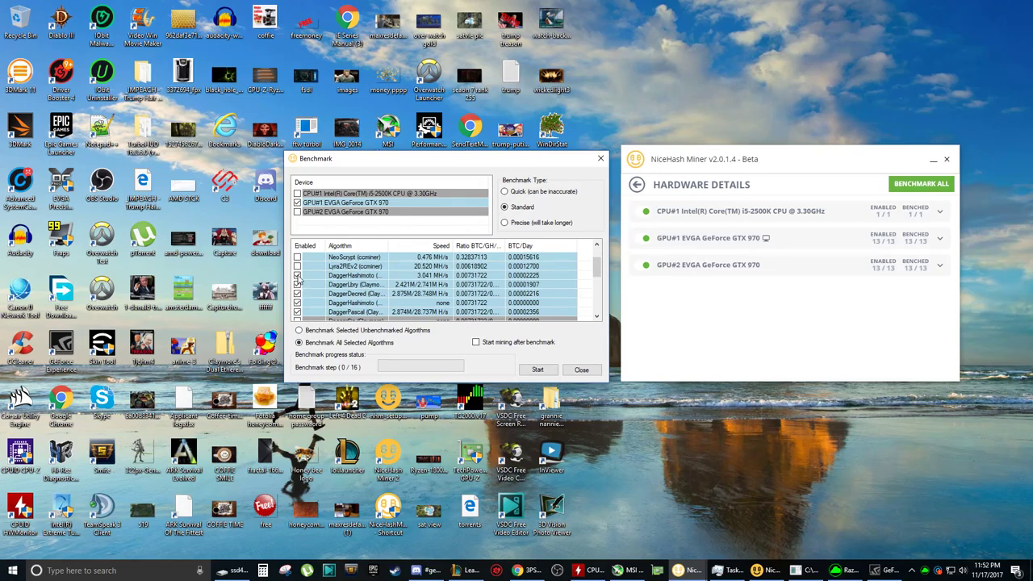
left_click(297, 284)
left_click(297, 294)
left_click(297, 302)
scroll(299, 314, "down", 2)
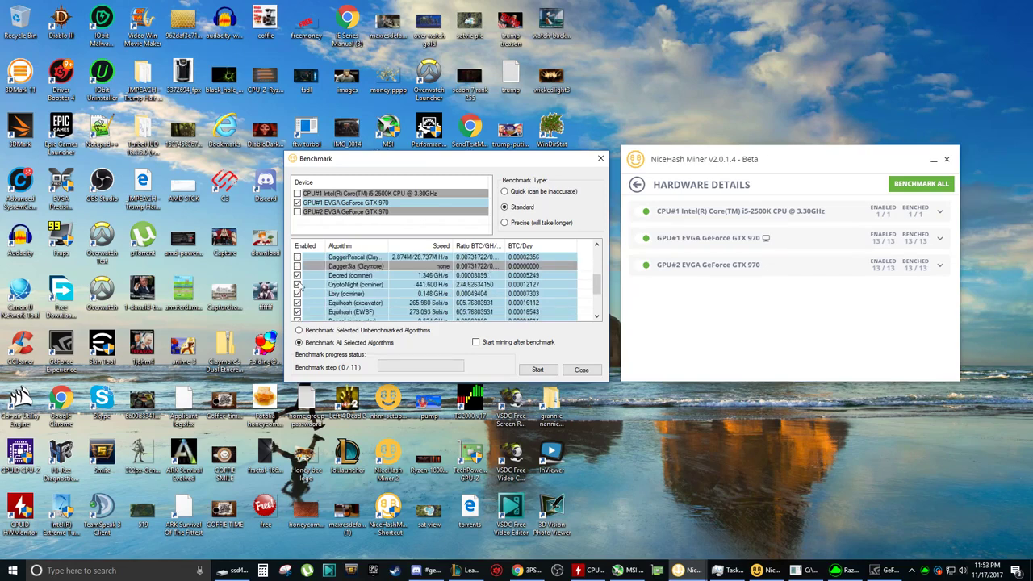
Step: Disable the X11Gost and Skunk algorithms for GPU#1 and close the benchmark window
scroll(299, 282, "down", 2)
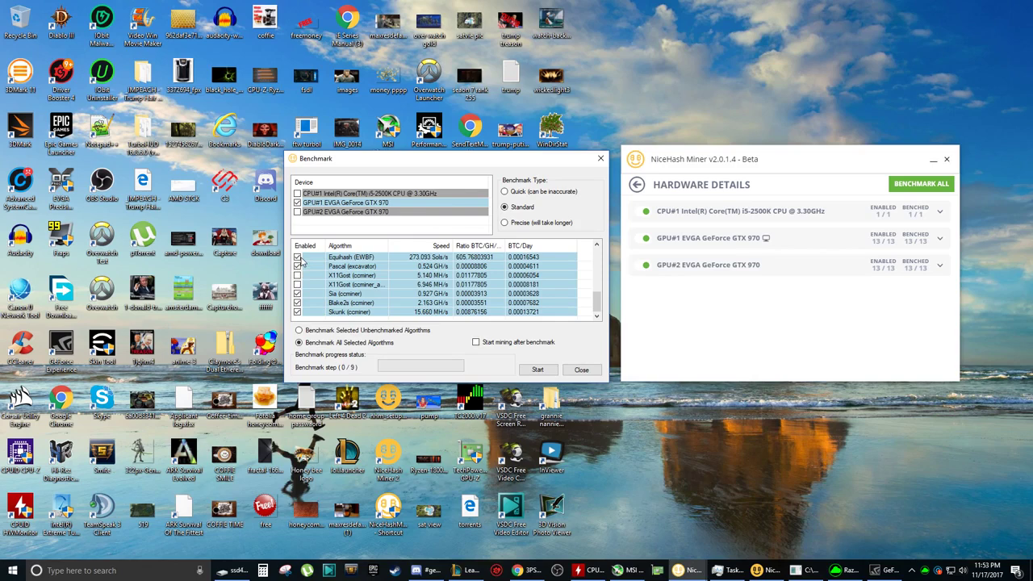
left_click(297, 275)
left_click(298, 311)
left_click(581, 369)
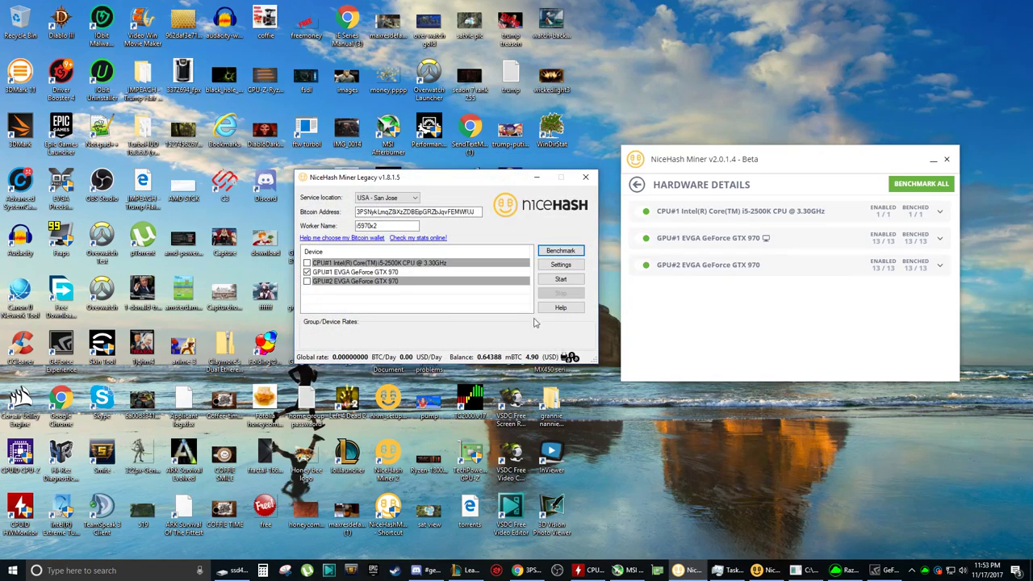
Step: Re-enable CPU#1 and GPU#2 in the legacy miner's device list
left_click(312, 282)
left_click(307, 264)
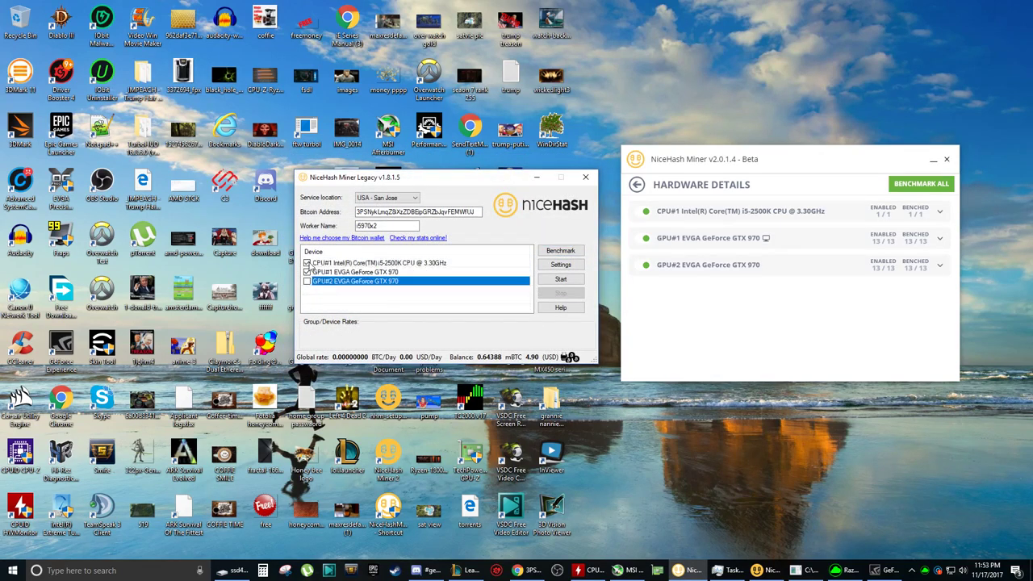
left_click(306, 282)
Step: Open the legacy miner's settings and the v2 miner's configuration, and compare their general and mining options
left_click(582, 269)
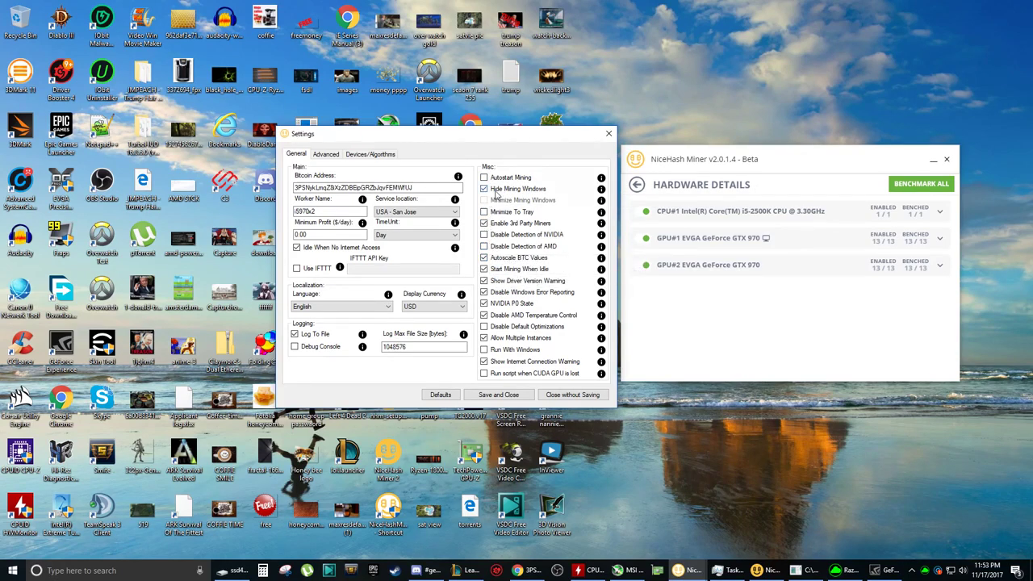
left_click_drag(734, 169, 743, 174)
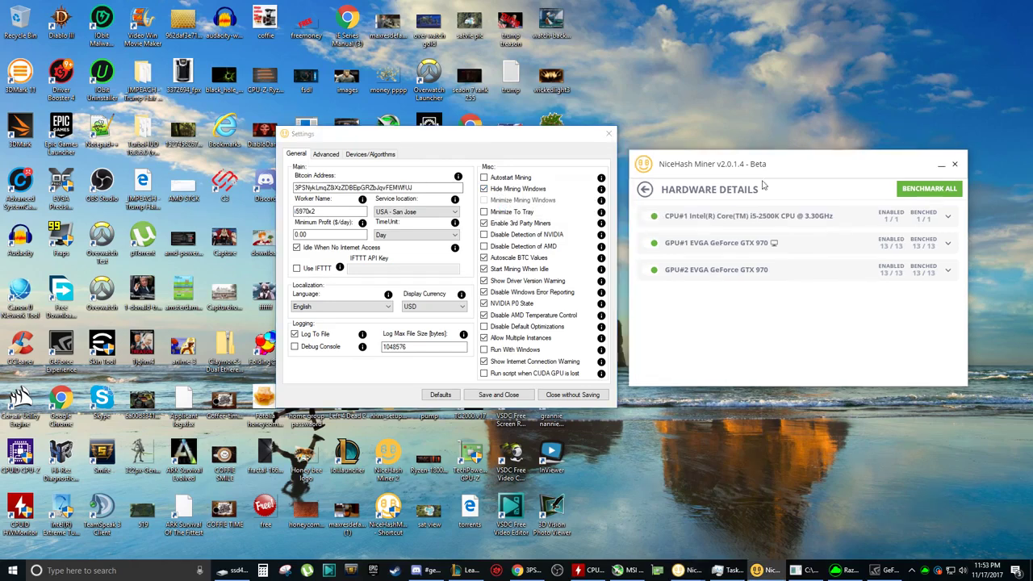
left_click(645, 188)
left_click(870, 209)
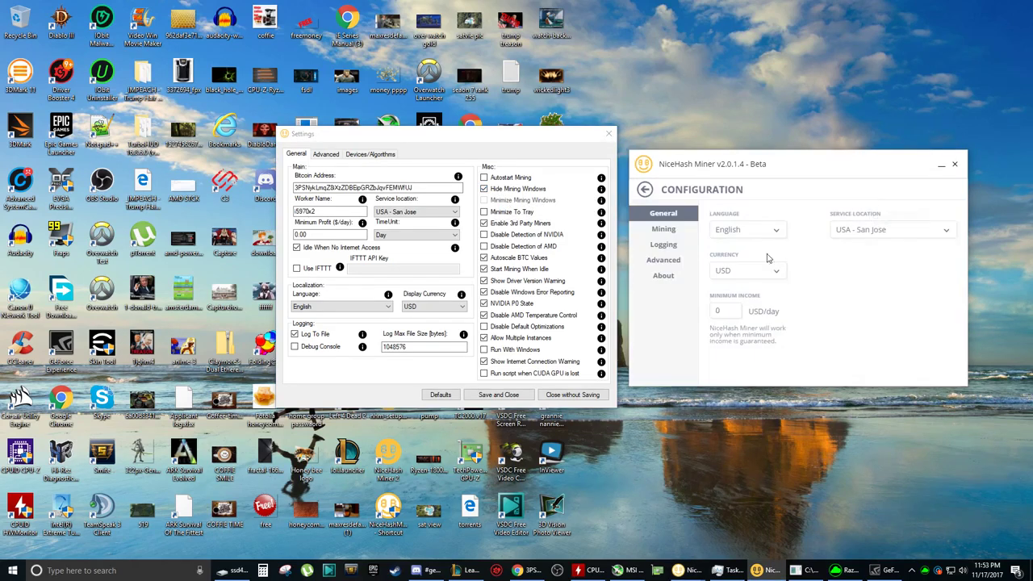
left_click(663, 229)
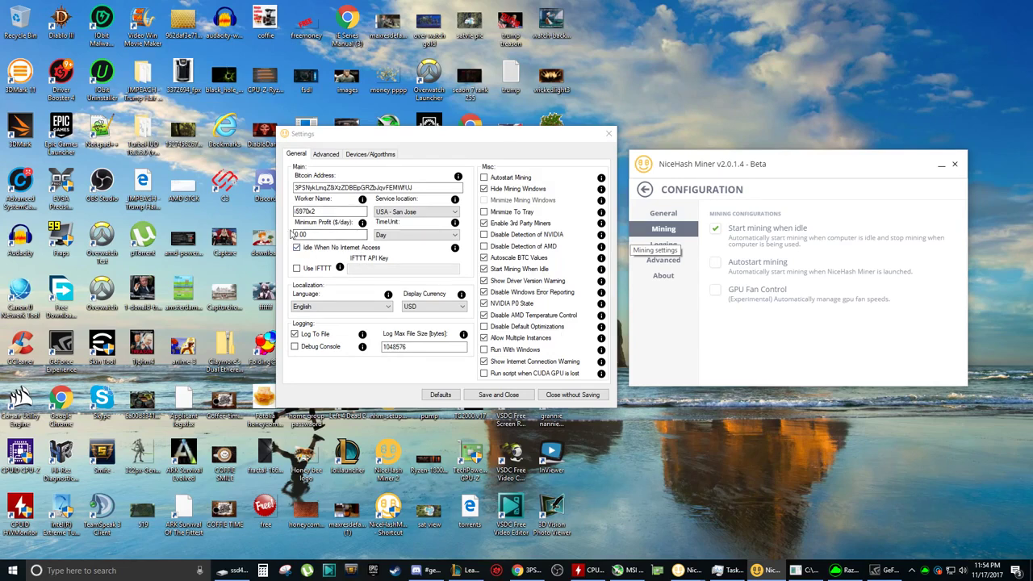
Step: Look through the legacy miner's device, algorithm and advanced settings and the v2 miner's logging, advanced and about pages
left_click(348, 154)
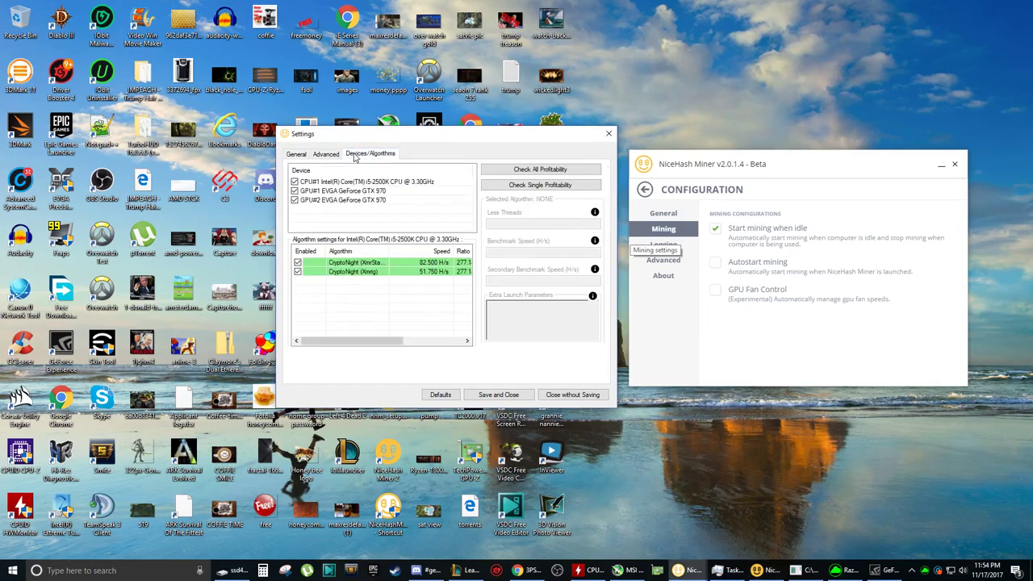
left_click(337, 153)
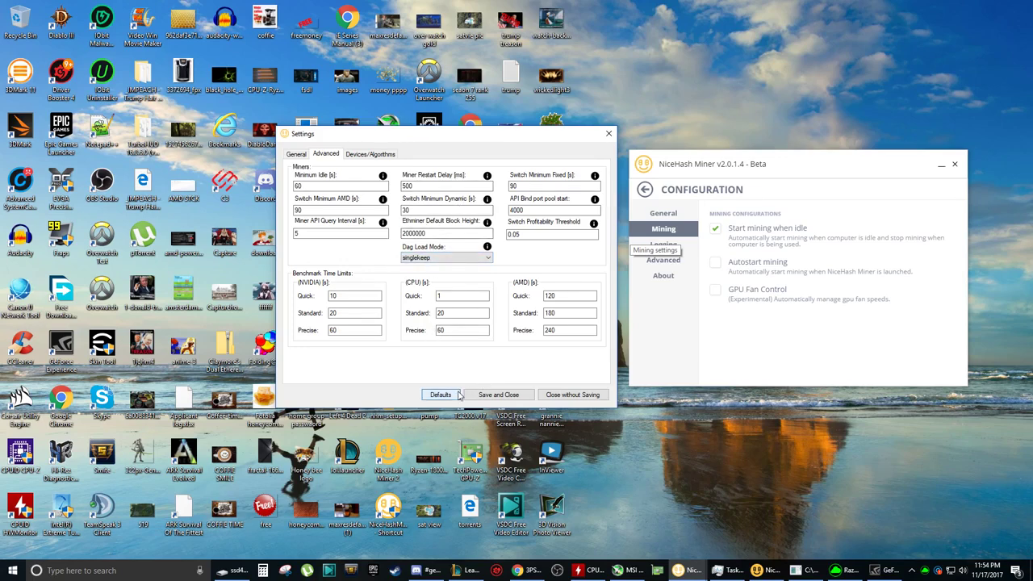
left_click(670, 246)
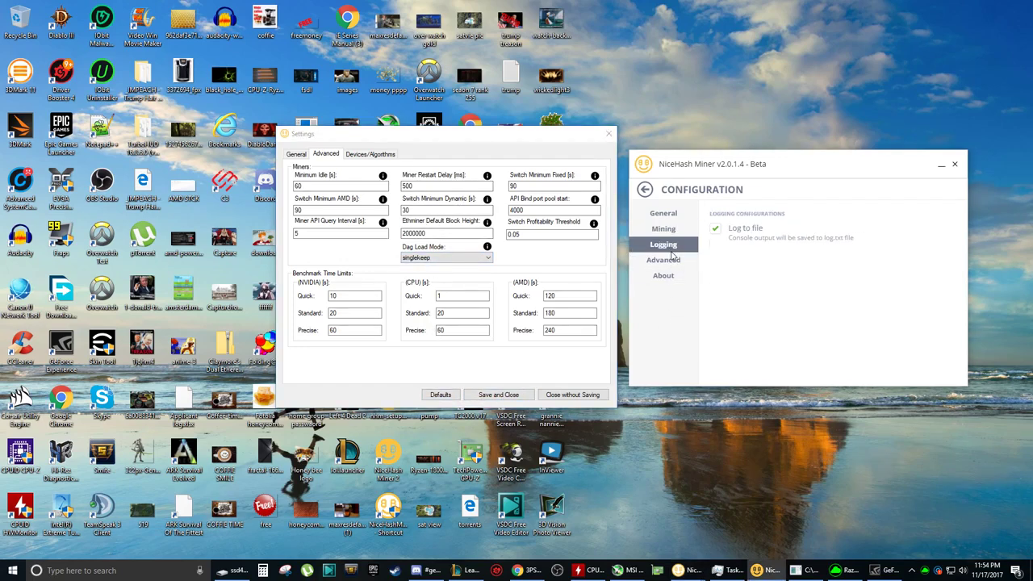
left_click(672, 259)
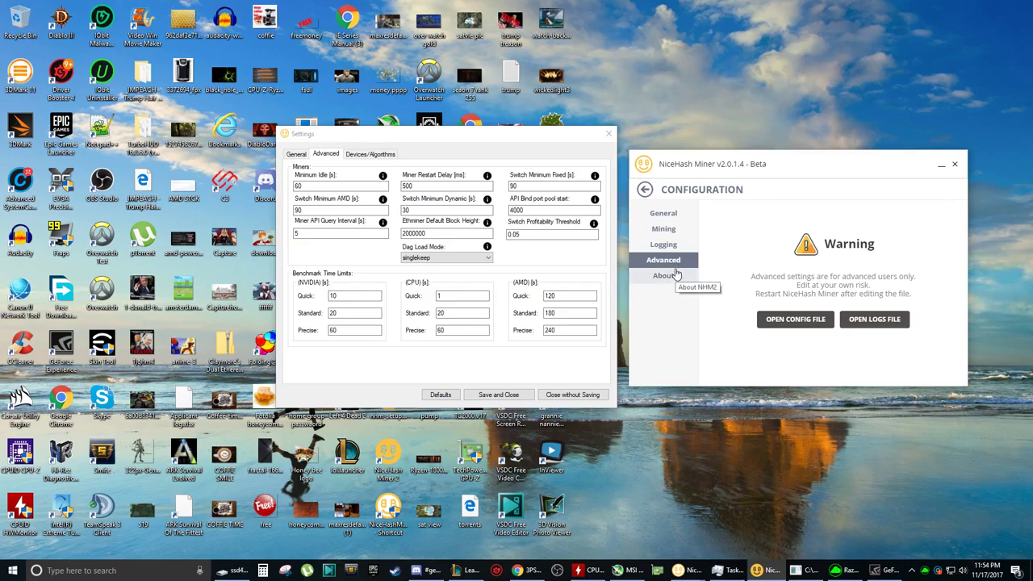
left_click(676, 275)
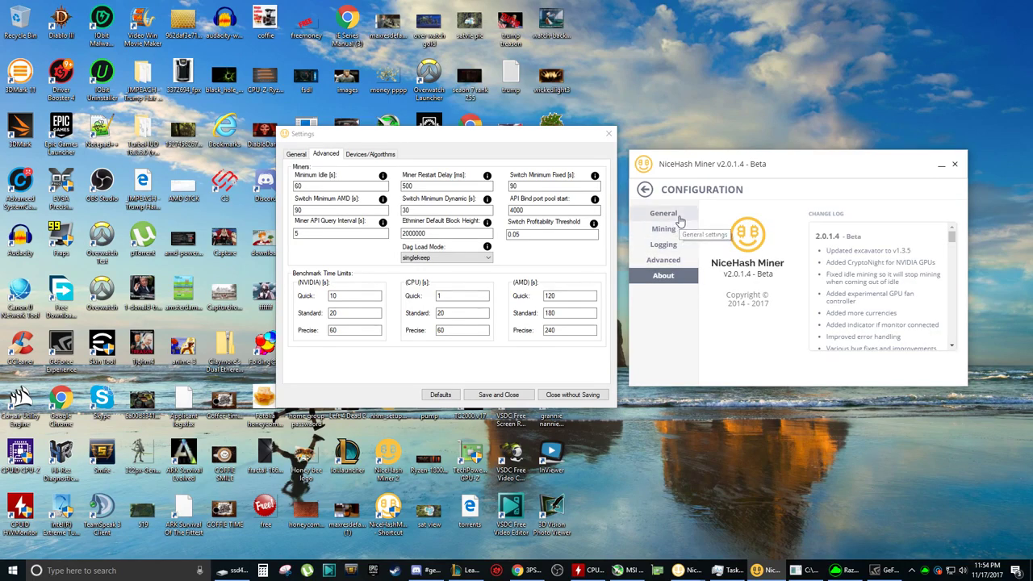
left_click(680, 218)
Step: Open the v2 miner's General config file from its advanced settings in Notepad and examine the available parameters
left_click(679, 260)
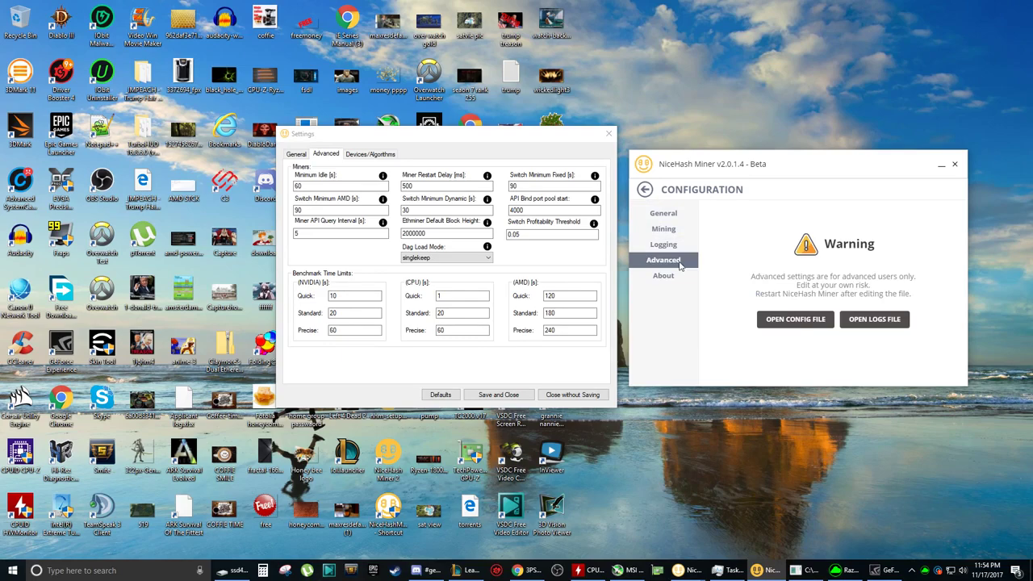
left_click(795, 320)
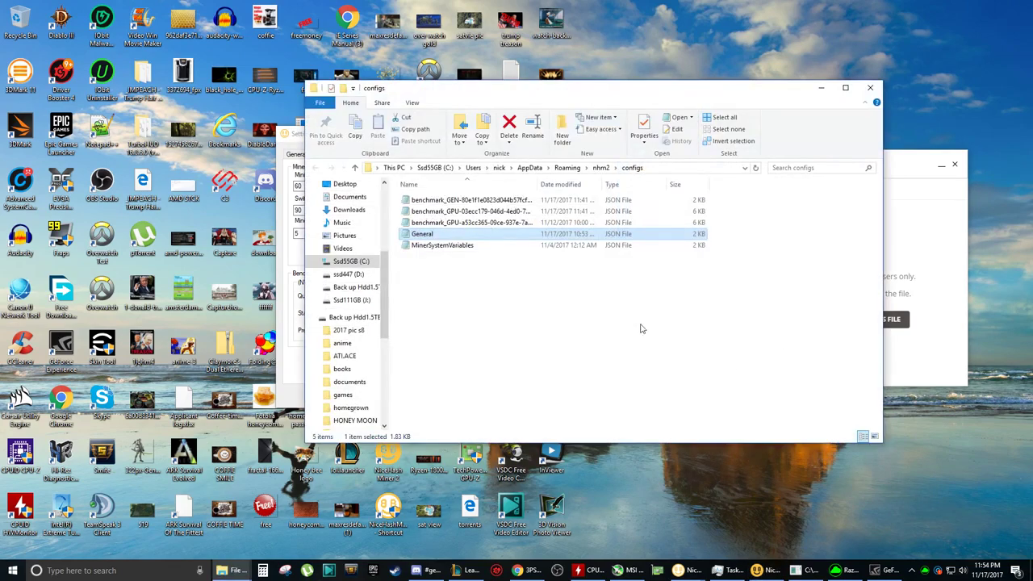
double_click(508, 240)
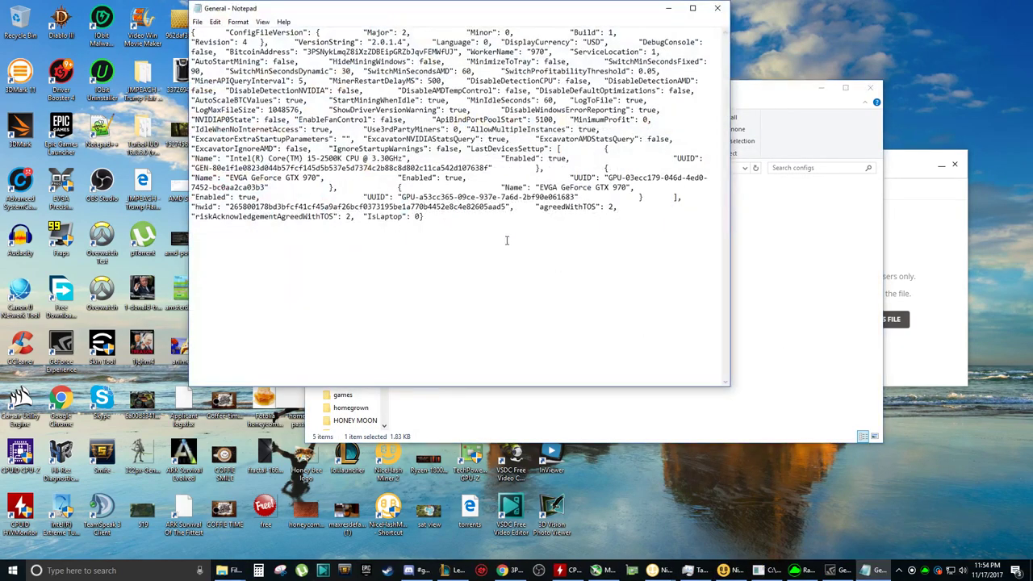
left_click(238, 22)
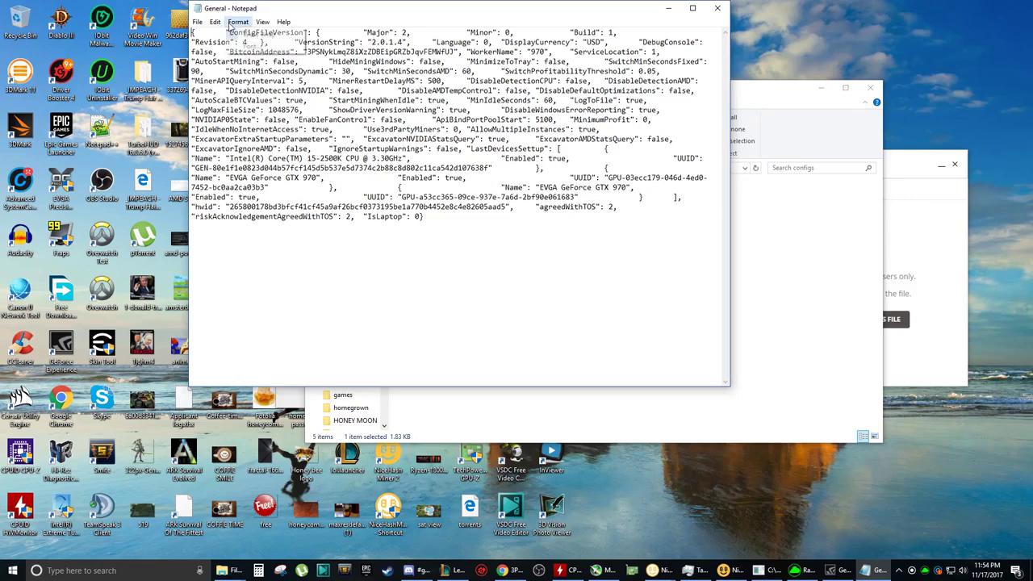
left_click(218, 60)
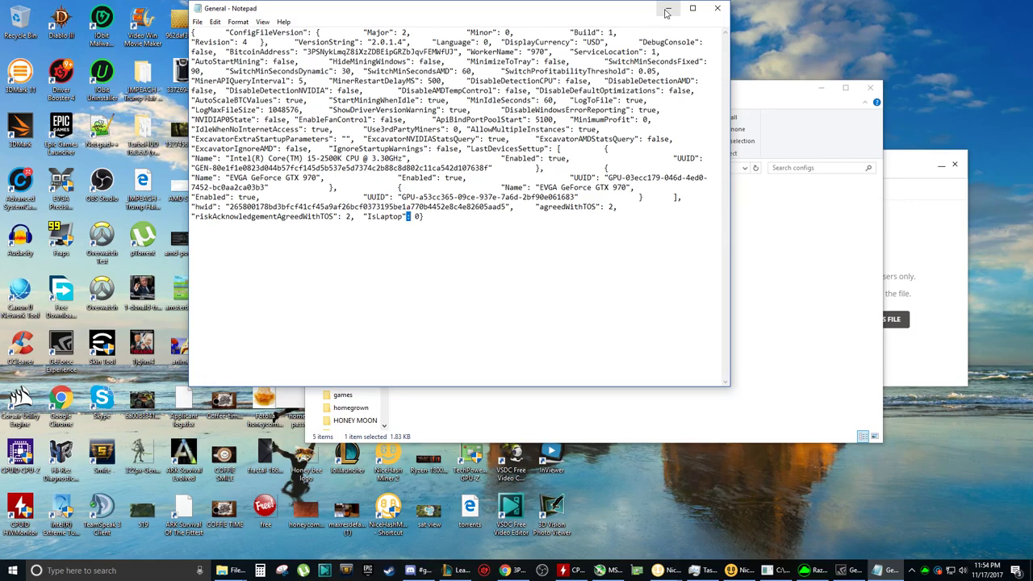
Step: Minimize the General config file and the configs folder, and look through the v2 miner's logging, mining and general configuration pages
left_click(666, 12)
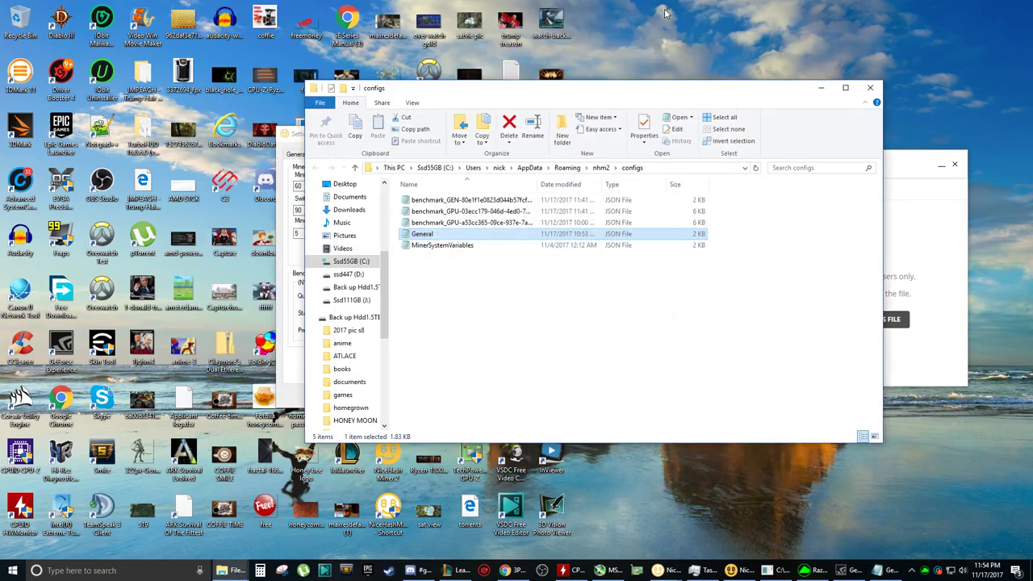
left_click(825, 88)
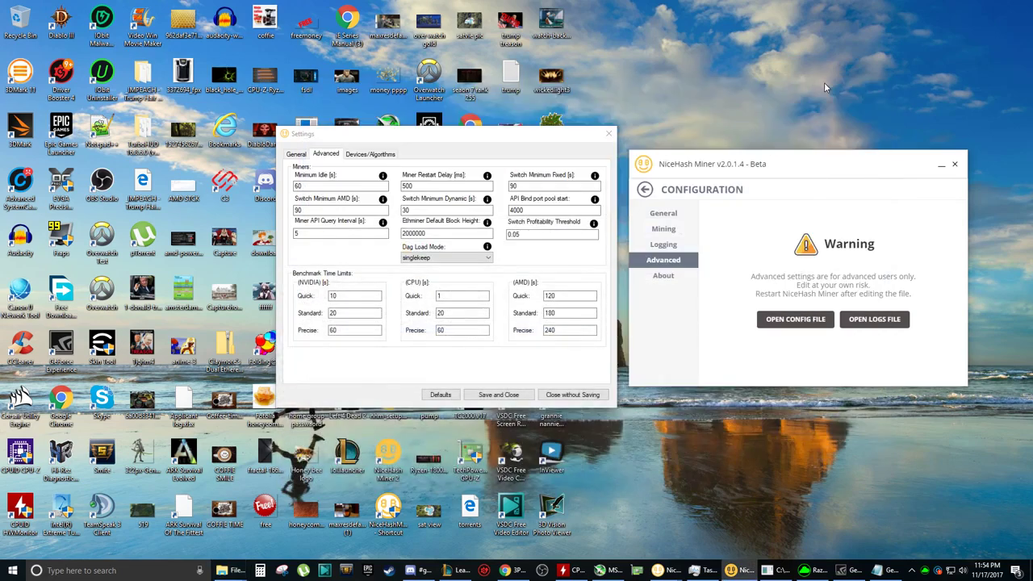
left_click(663, 247)
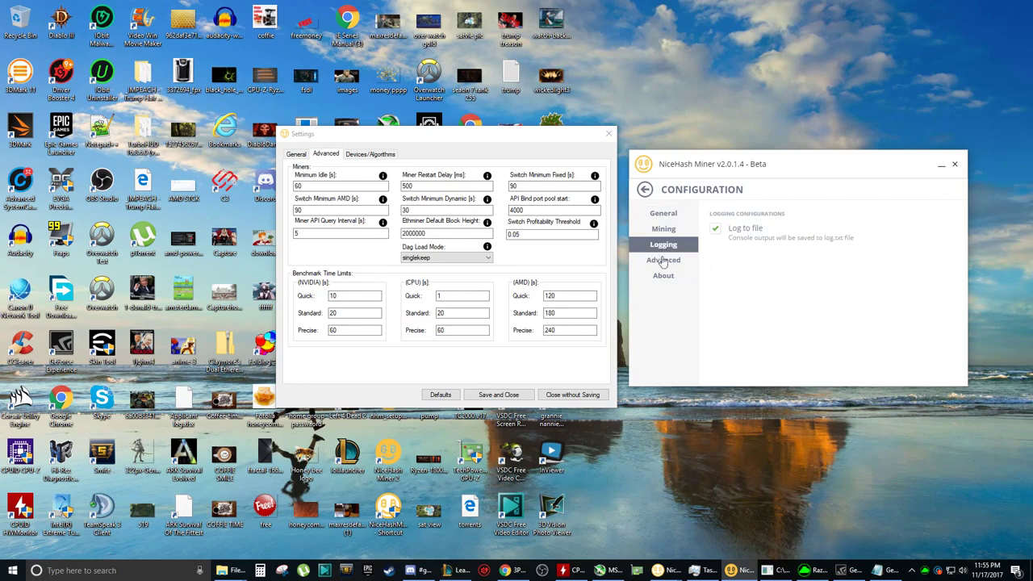
left_click(663, 275)
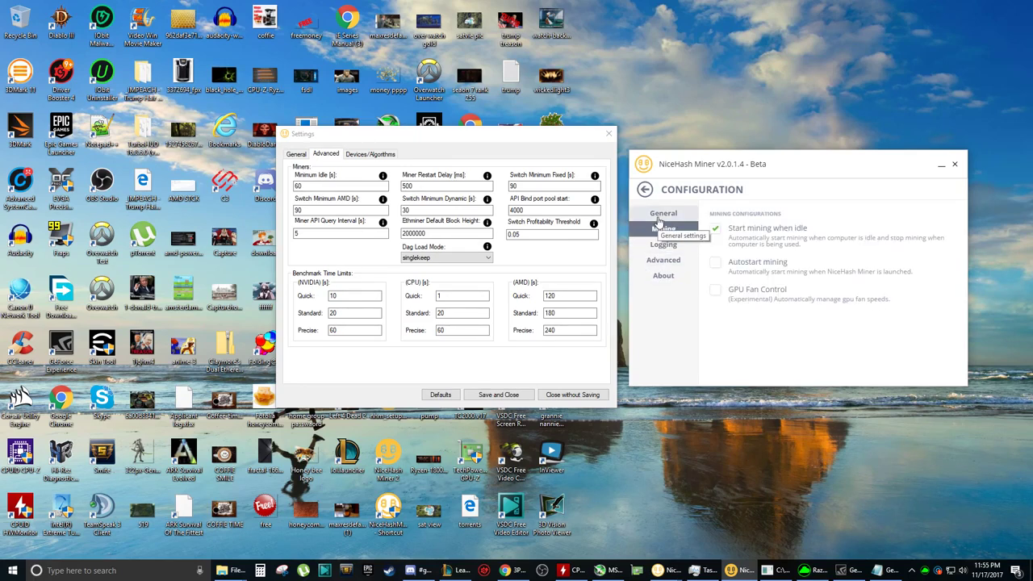
left_click(660, 218)
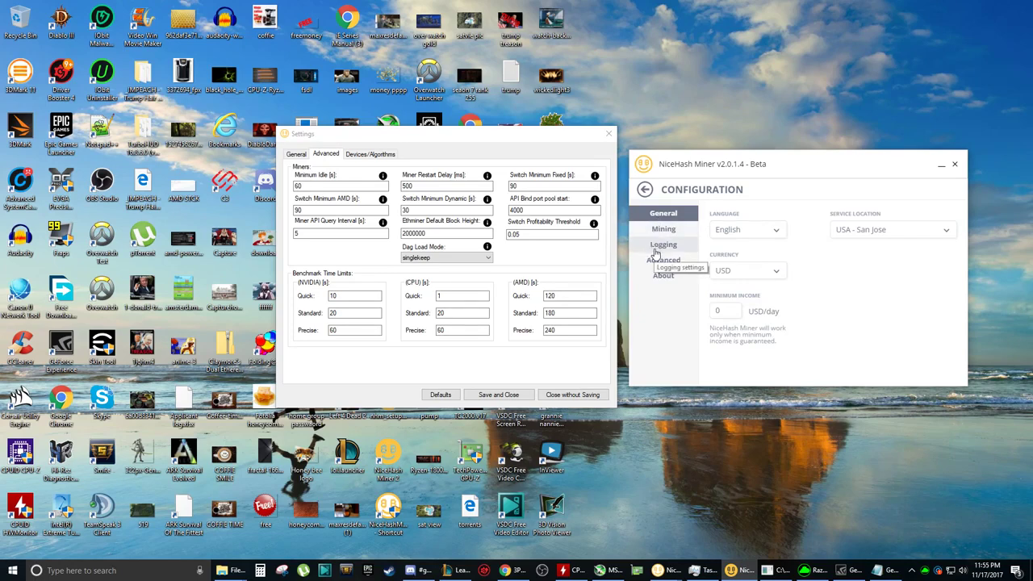
Step: Return the v2 miner to its main screen, and save and close the legacy miner's settings
left_click(645, 189)
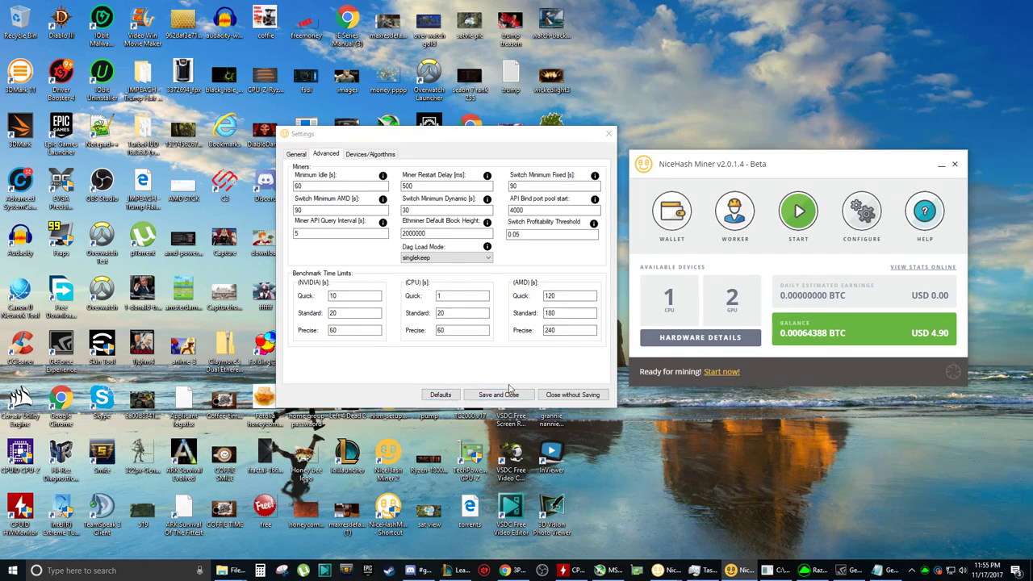
left_click(508, 392)
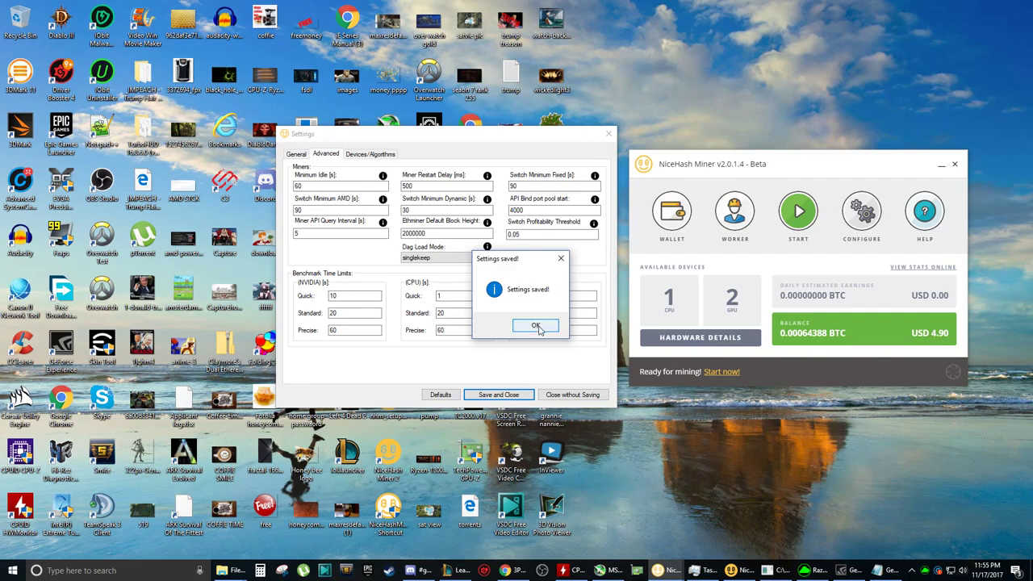
left_click(536, 326)
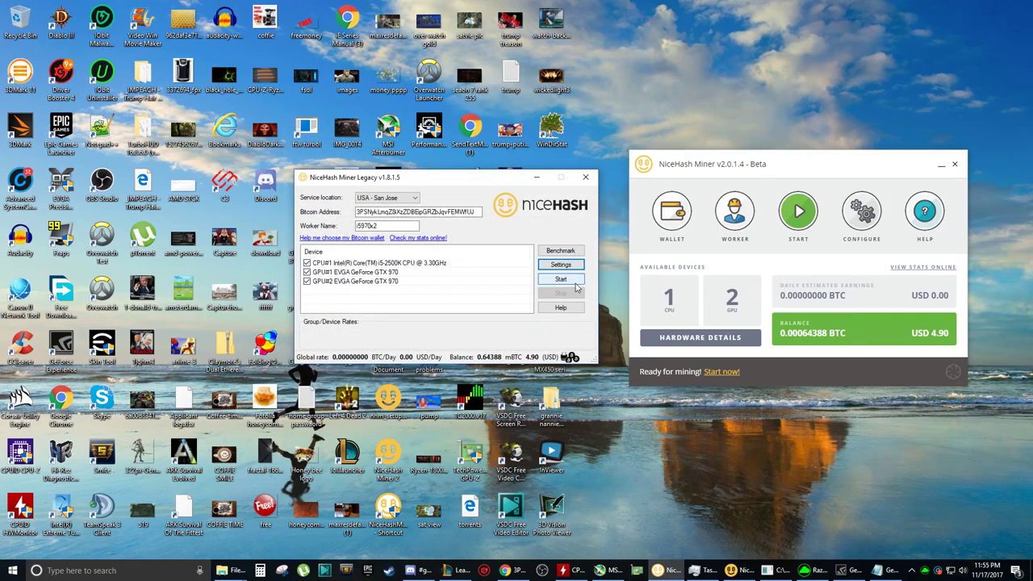
Step: Start mining in the v2 miner and examine its mining details per device alongside the xmr-stak-cpu console
left_click(800, 220)
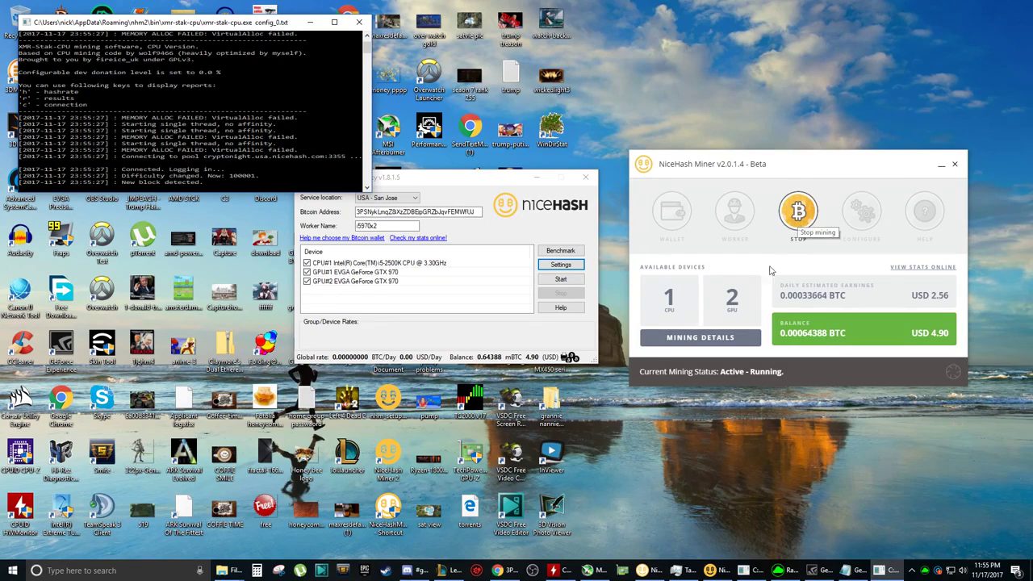
left_click(711, 343)
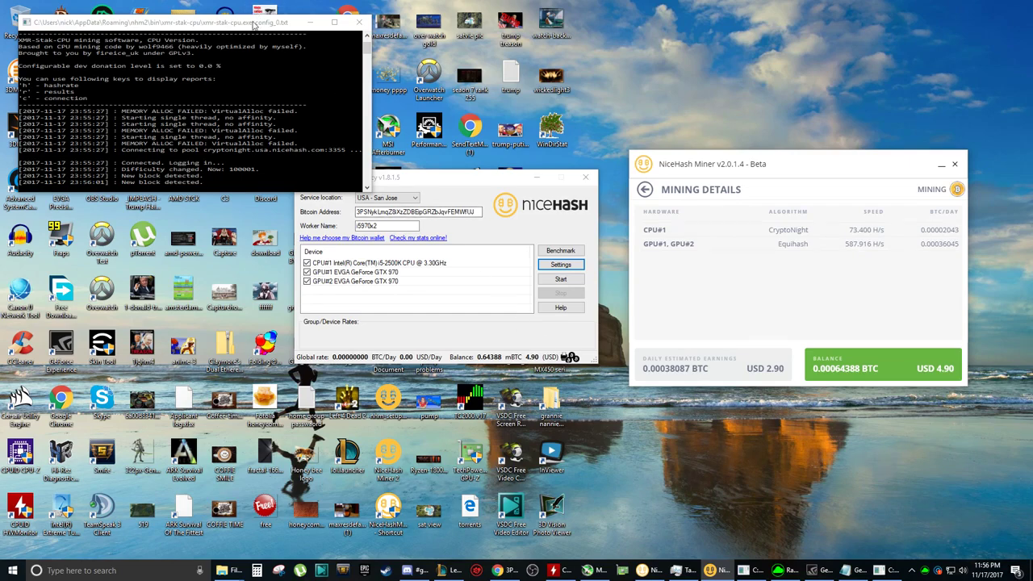
left_click_drag(254, 23, 320, 44)
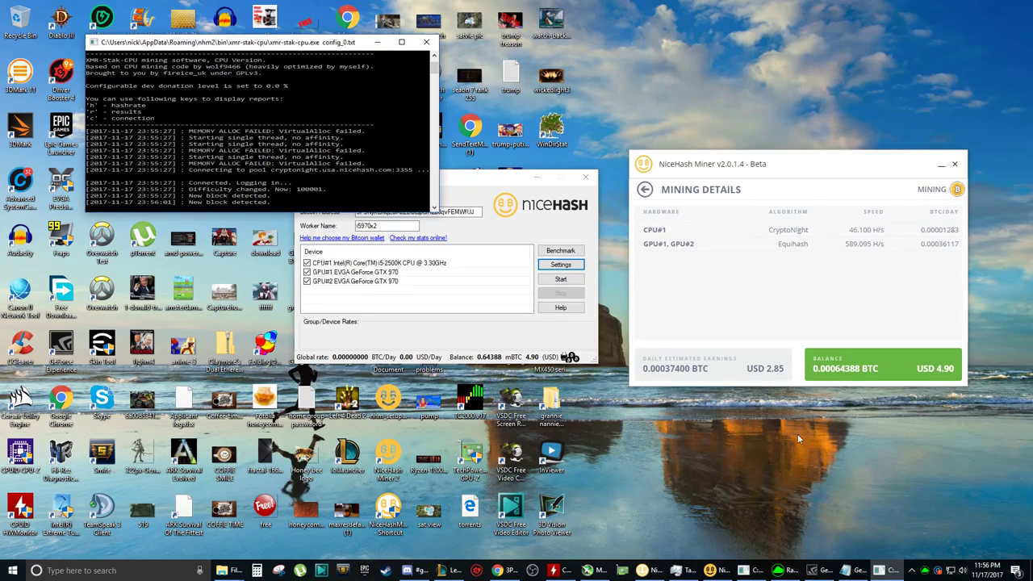
mouse_move(815, 570)
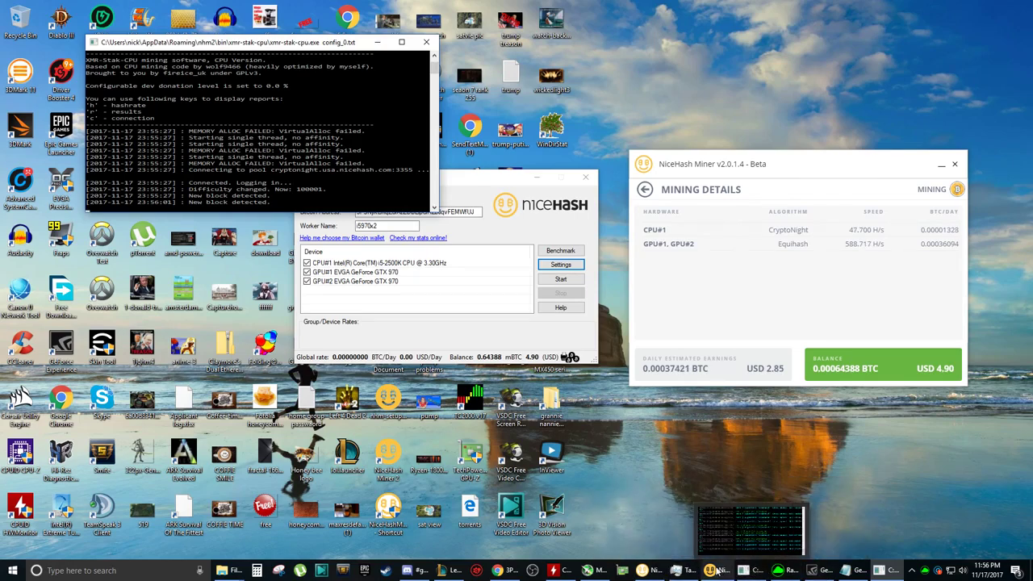
mouse_move(854, 572)
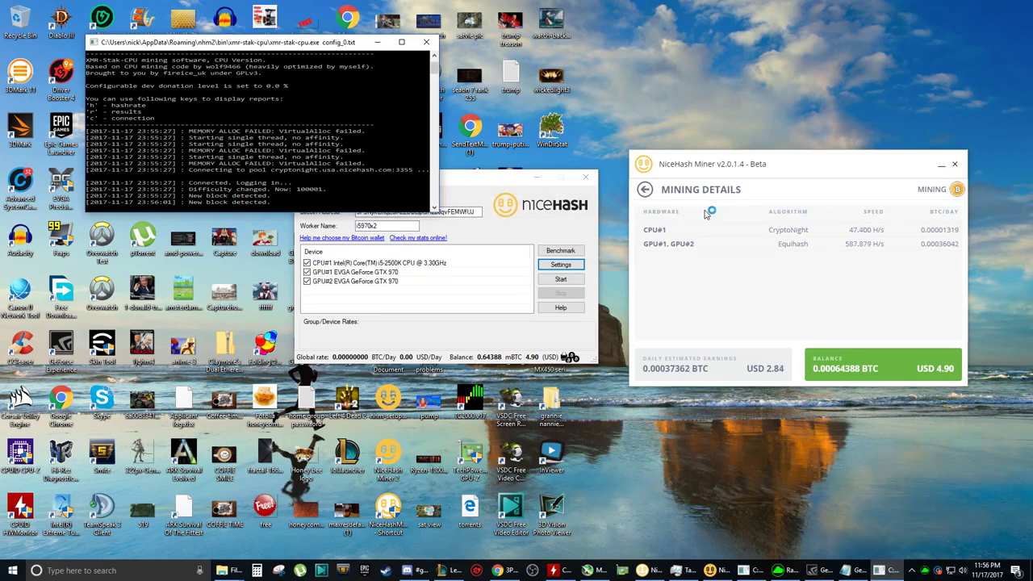
left_click_drag(488, 177, 466, 199)
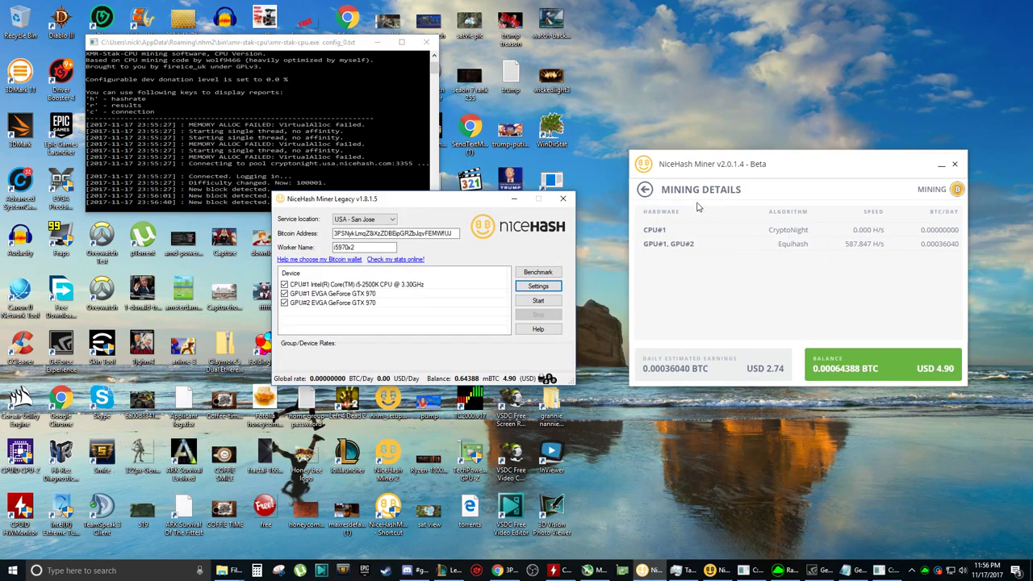
Step: Stop mining in the v2 miner and start mining with all devices in the legacy miner
left_click(645, 189)
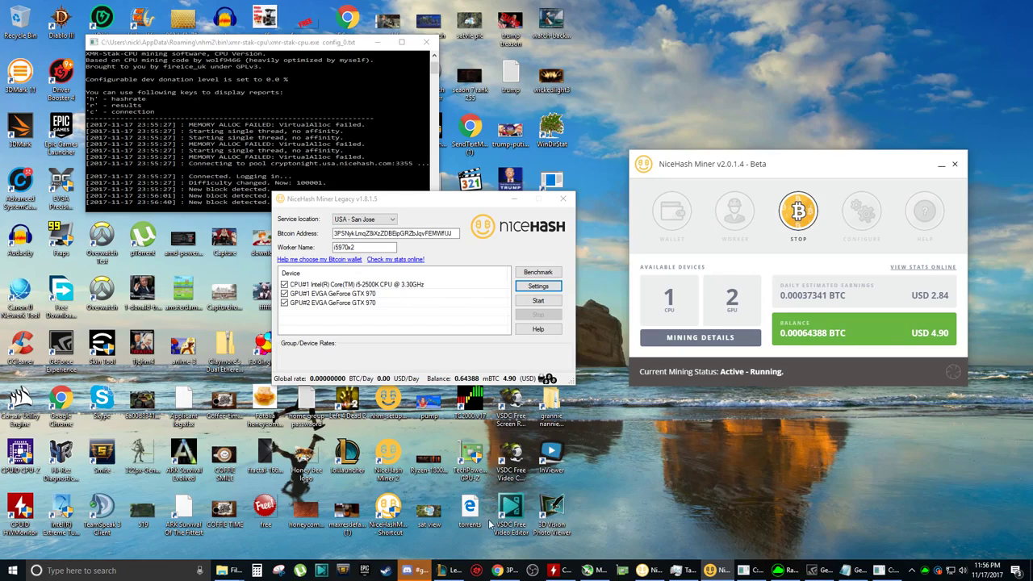
mouse_move(419, 570)
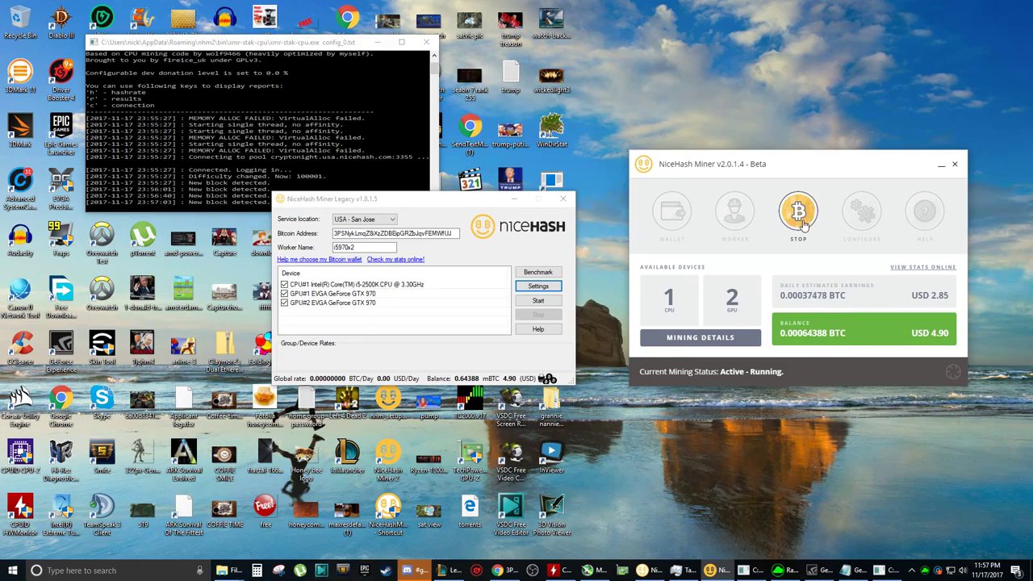
left_click(799, 218)
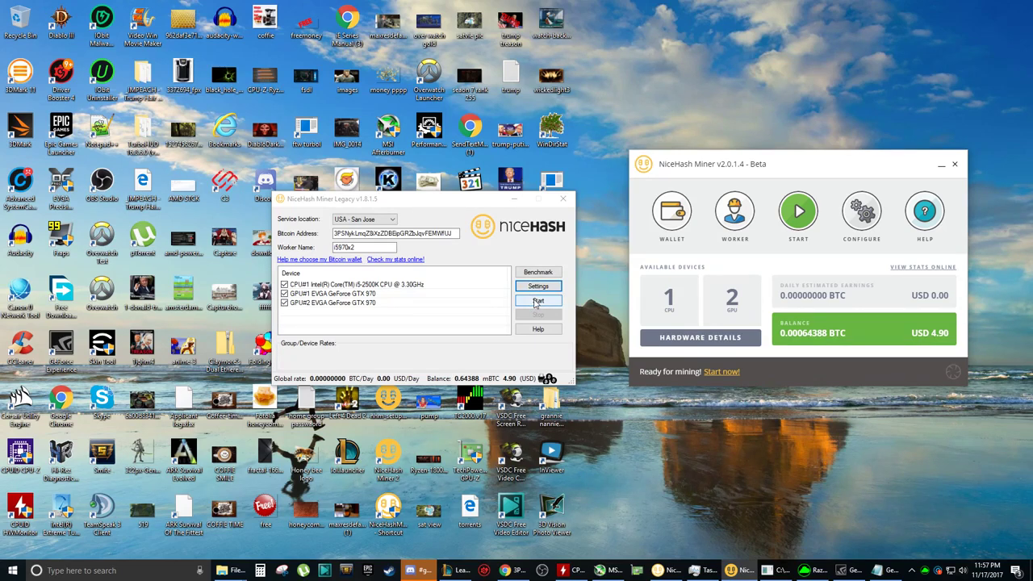
left_click(537, 301)
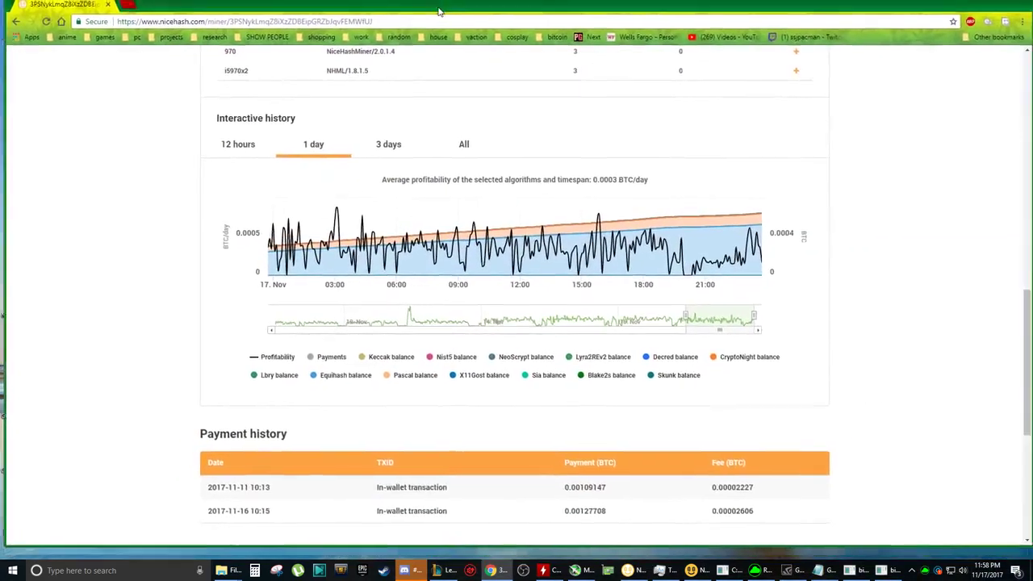
Step: Examine the interactive profitability history on the NiceHash stats page for 1 day, 3 days and all time
mouse_move(576, 242)
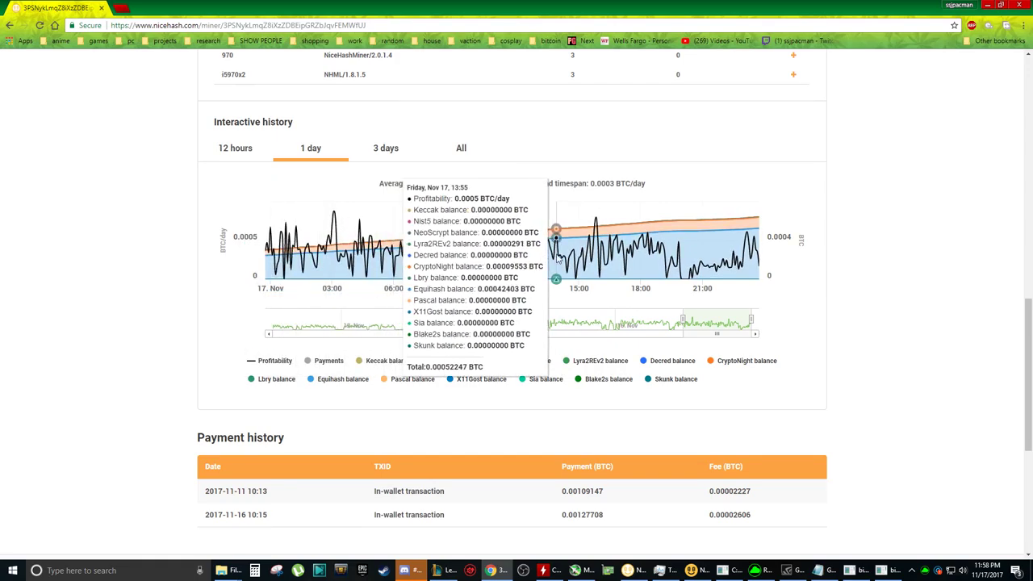
left_click(403, 150)
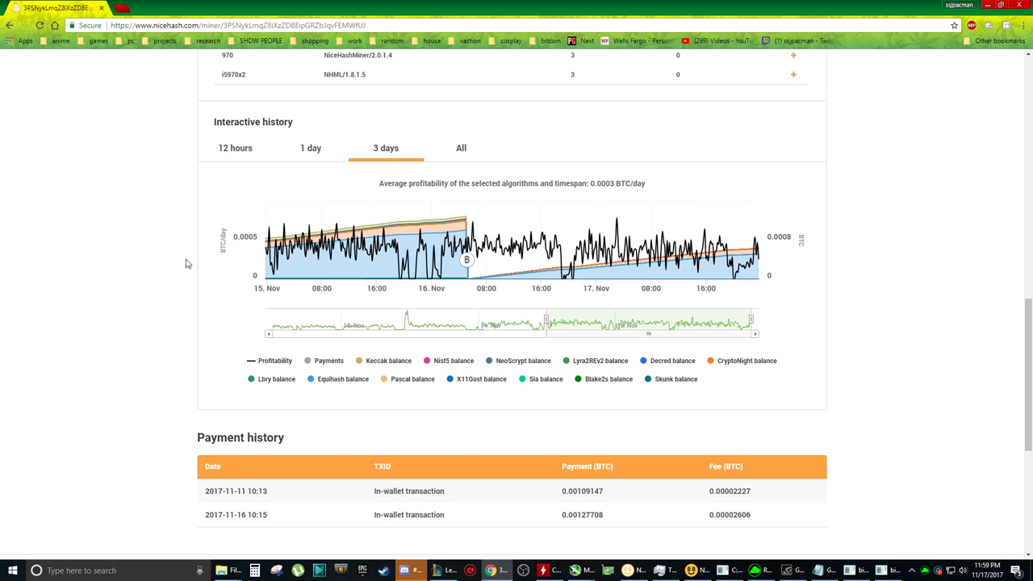
mouse_move(302, 267)
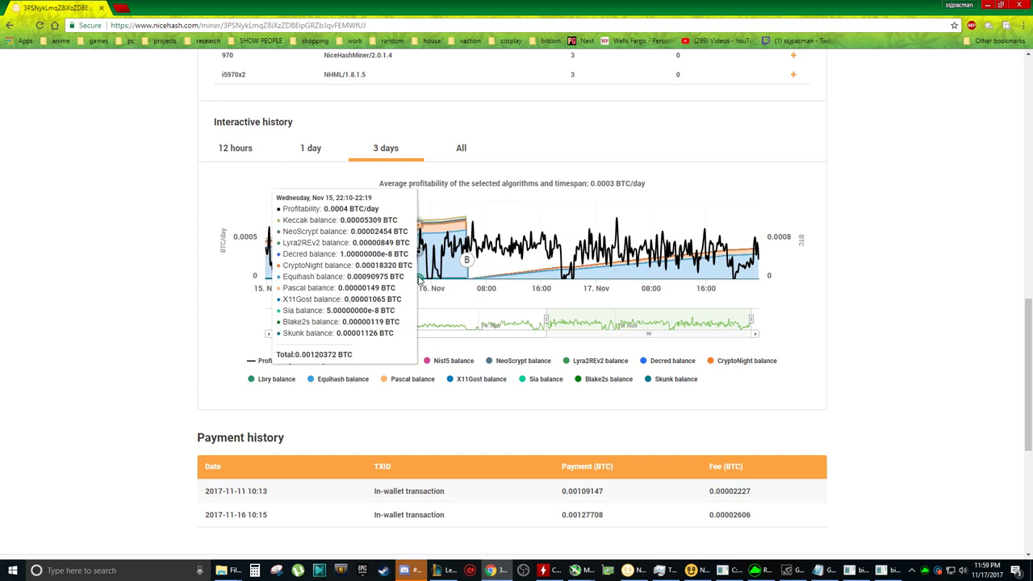
left_click(460, 150)
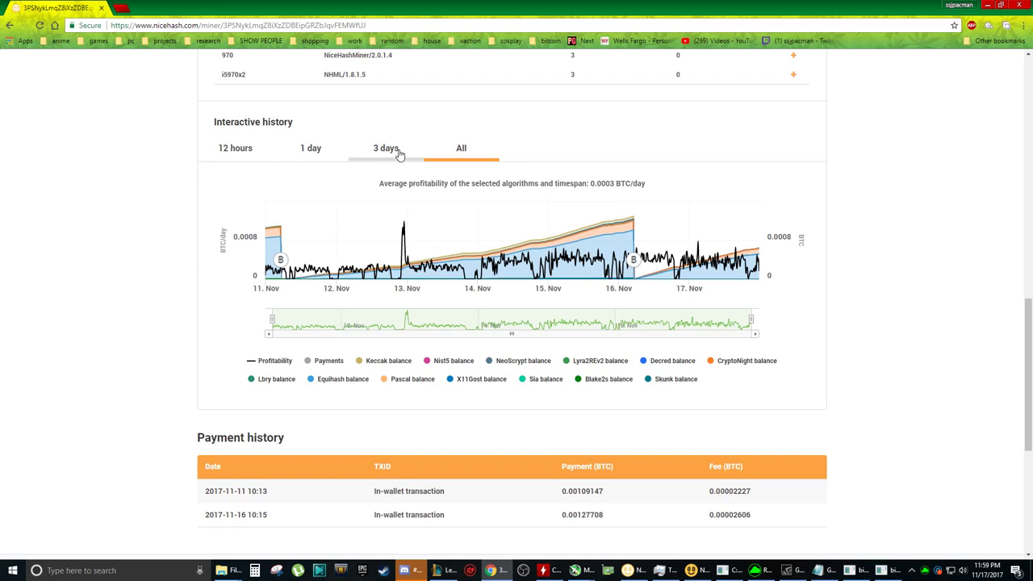
mouse_move(355, 277)
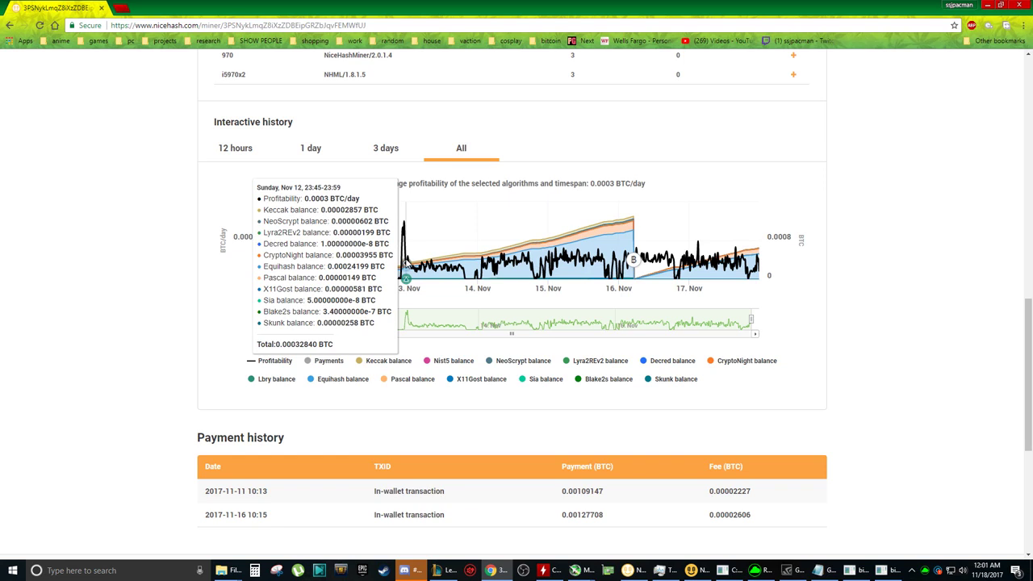
Step: Switch to the legacy miner and examine the mining speeds and rates of the CPU and both GPUs
left_click(628, 571)
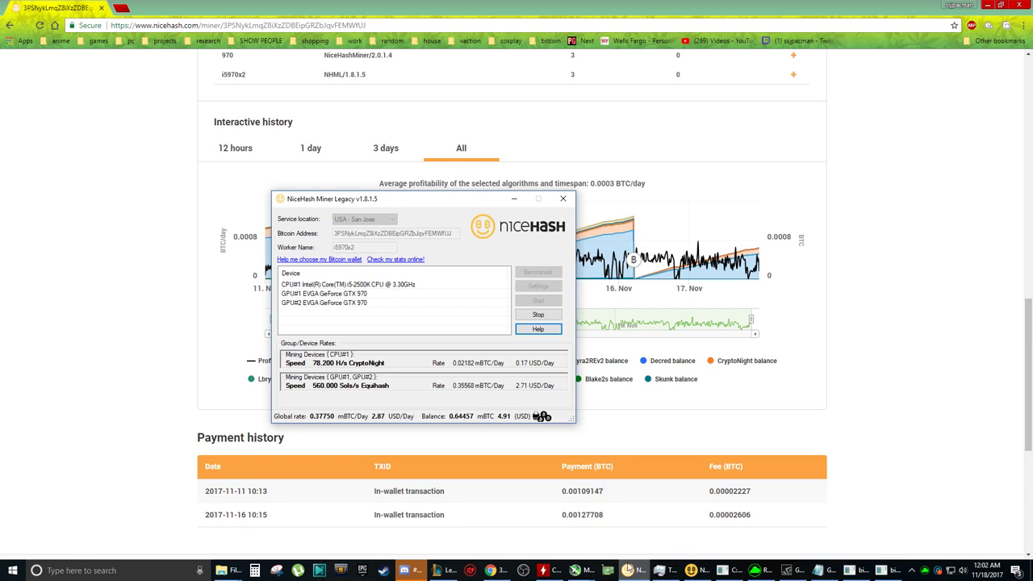
mouse_move(634, 569)
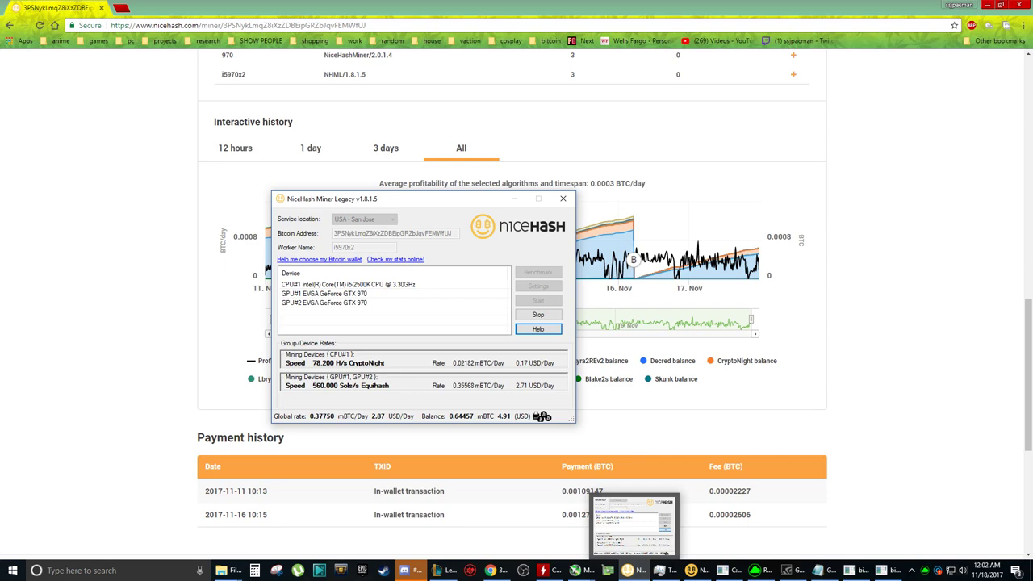
left_click(670, 259)
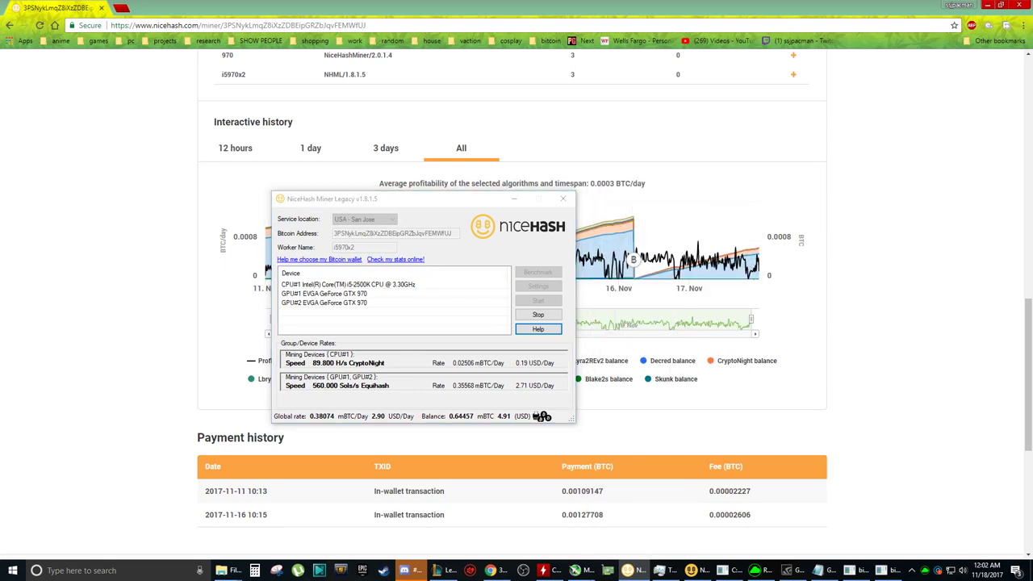
Step: Switch to MSI Afterburner and review its voltage, power, temperature, clock and fan settings alongside the legacy miner's rates
left_click(574, 570)
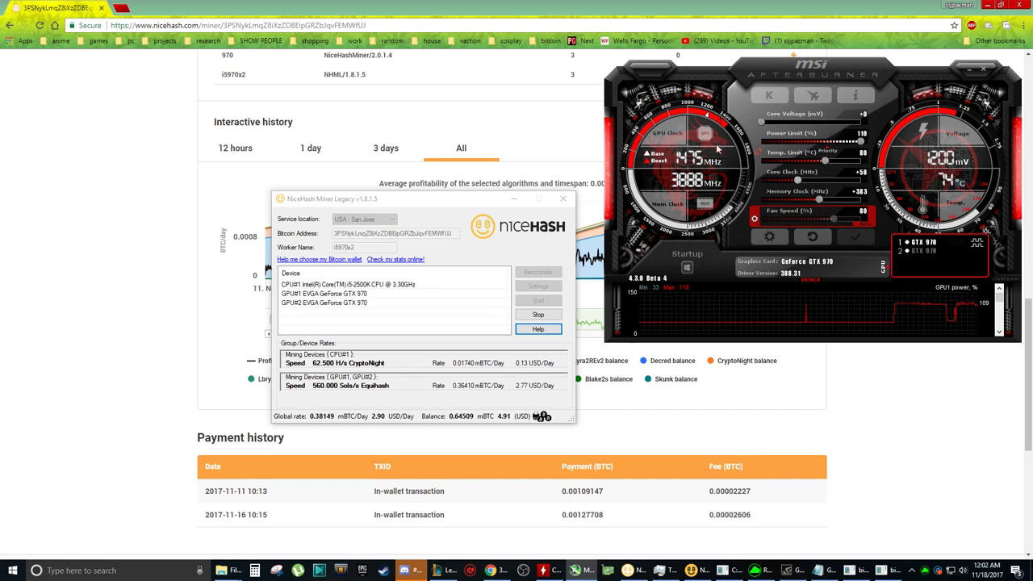
left_click(773, 118)
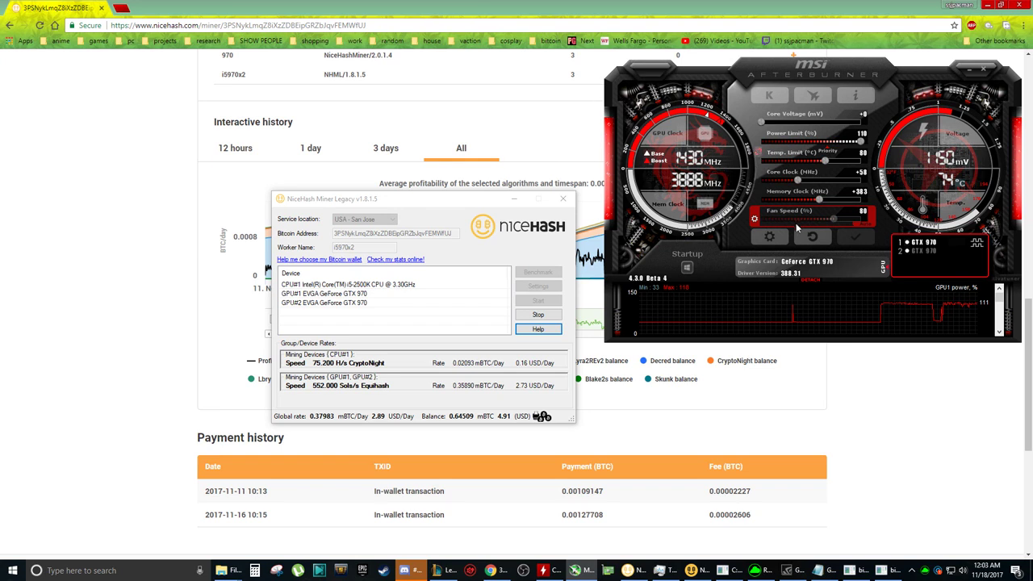
left_click(763, 173)
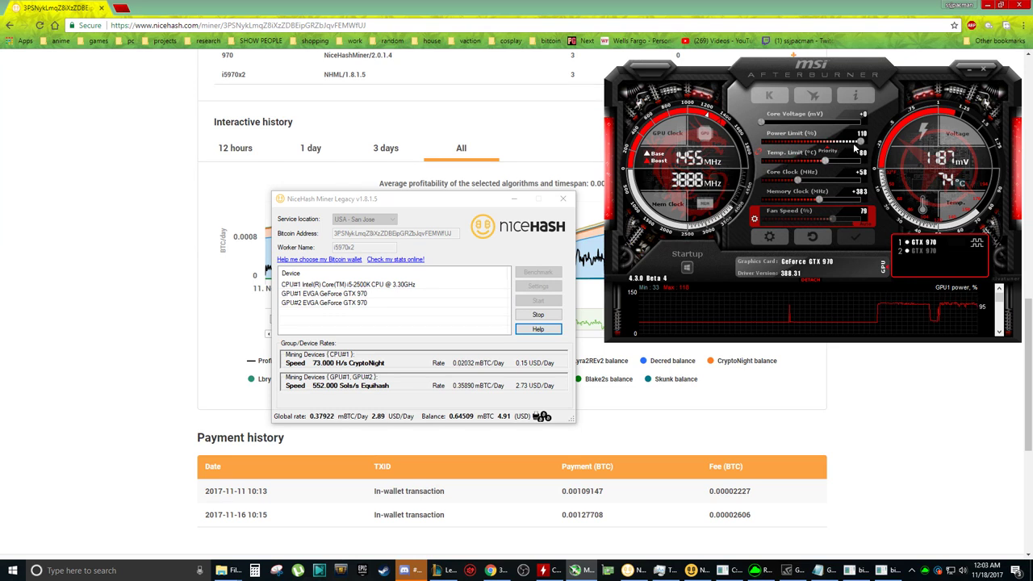
left_click(772, 120)
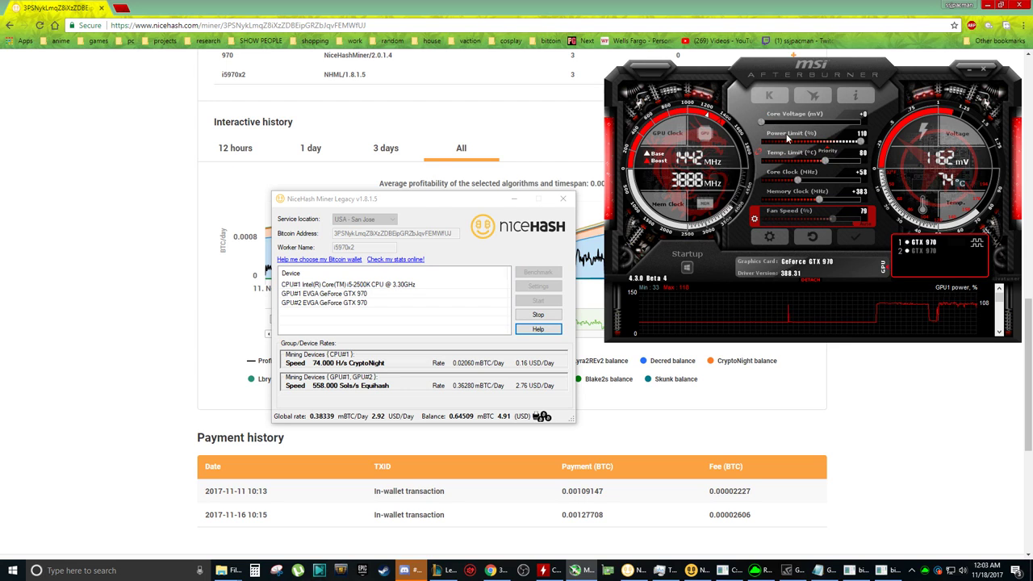
left_click(805, 179)
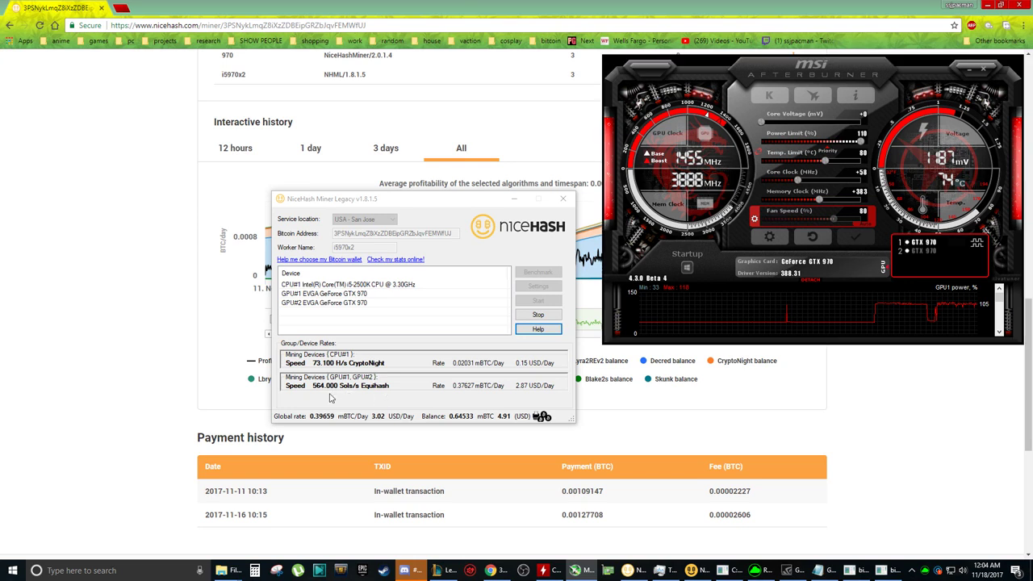
left_click(329, 397)
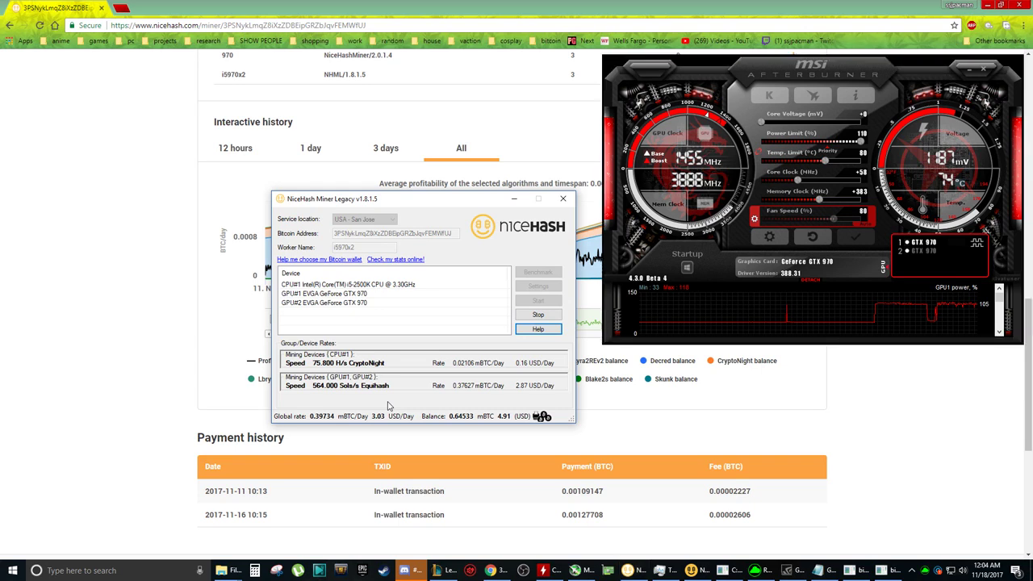
Step: Bring the v2 miner and the legacy miner side by side in front of the stats page to compare them
left_click(208, 305)
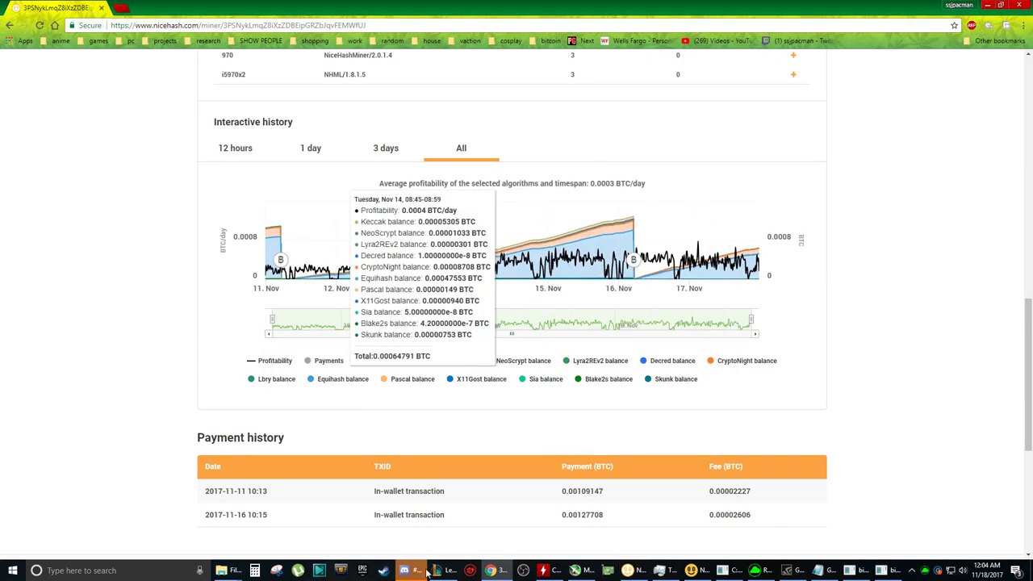
mouse_move(413, 574)
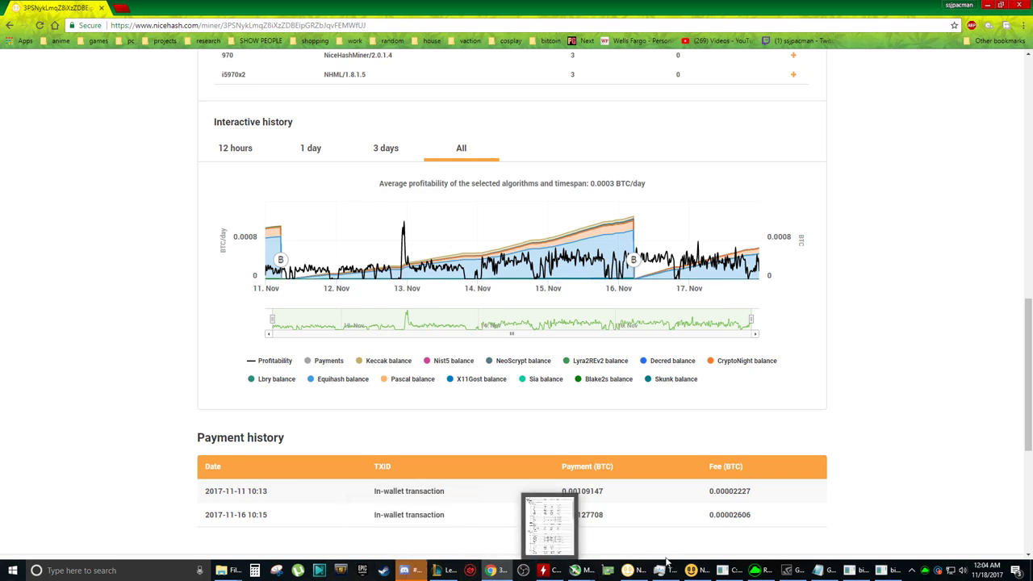
left_click(691, 571)
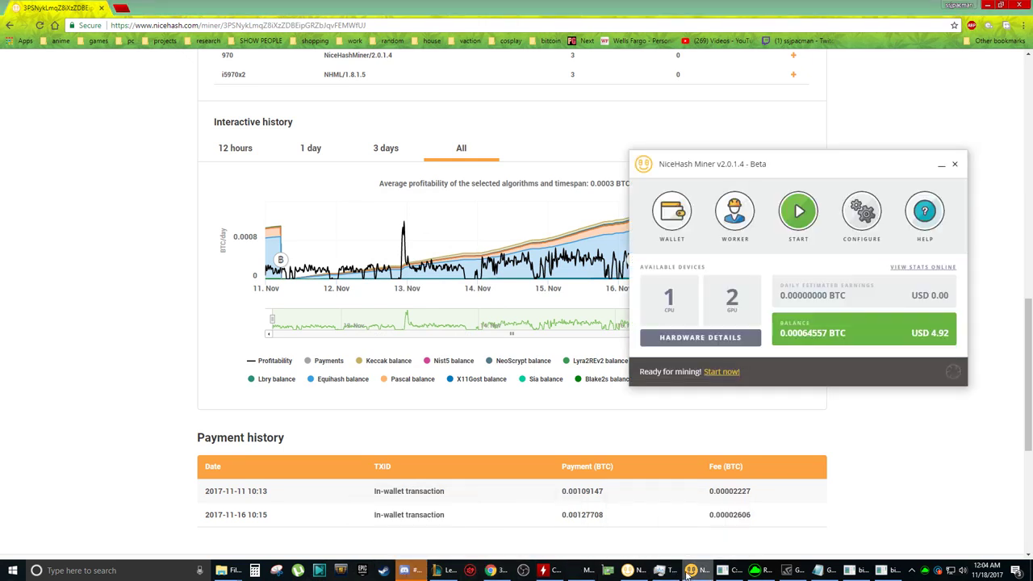
left_click(628, 570)
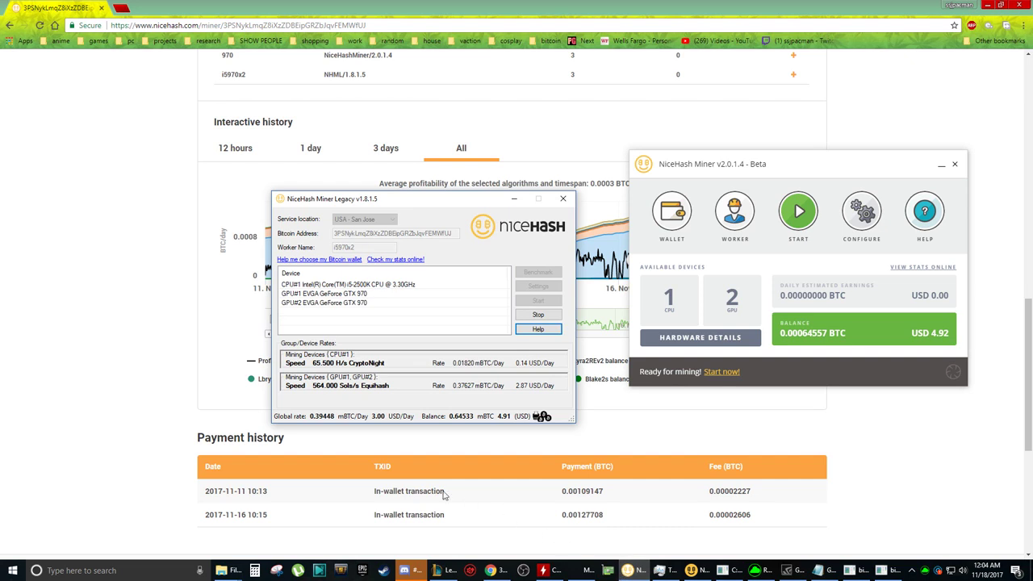